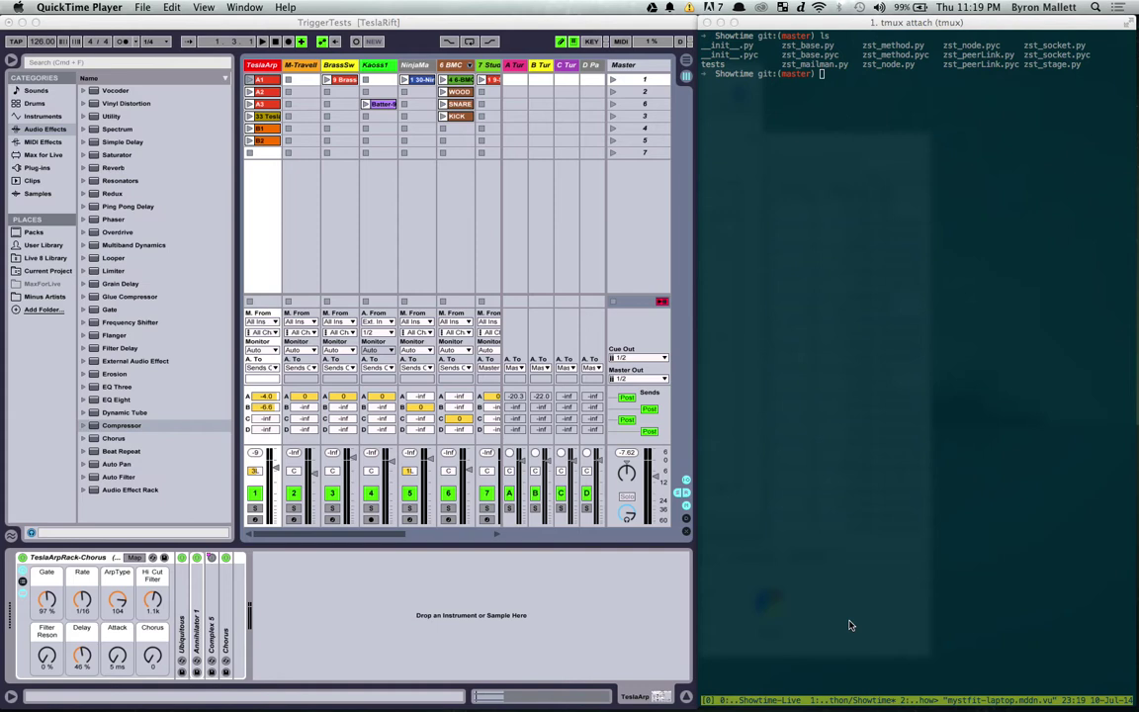
Step: Step through the Live tracks and select BrassSw to show its Brass Swell Around devices
{"action": "left_click", "coordinate": [382, 210]}
{"action": "key", "text": "Right"}
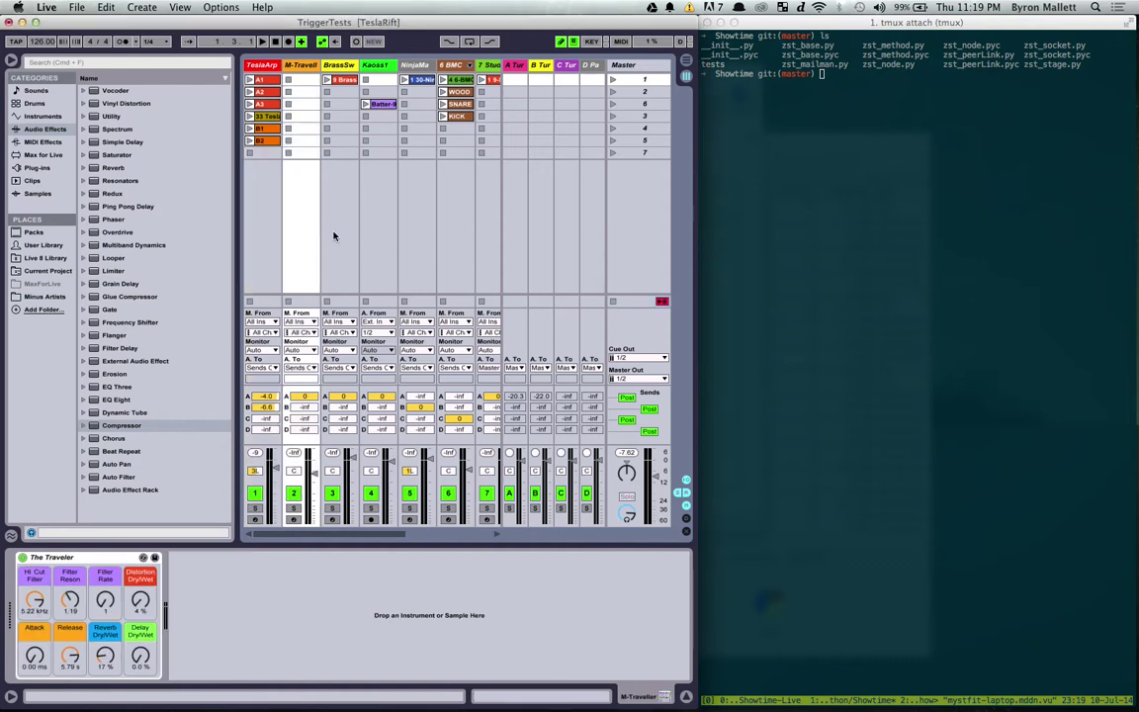
{"action": "key", "text": "Right"}
{"action": "left_click", "coordinate": [304, 229]}
{"action": "left_click", "coordinate": [361, 218]}
{"action": "left_click", "coordinate": [351, 219]}
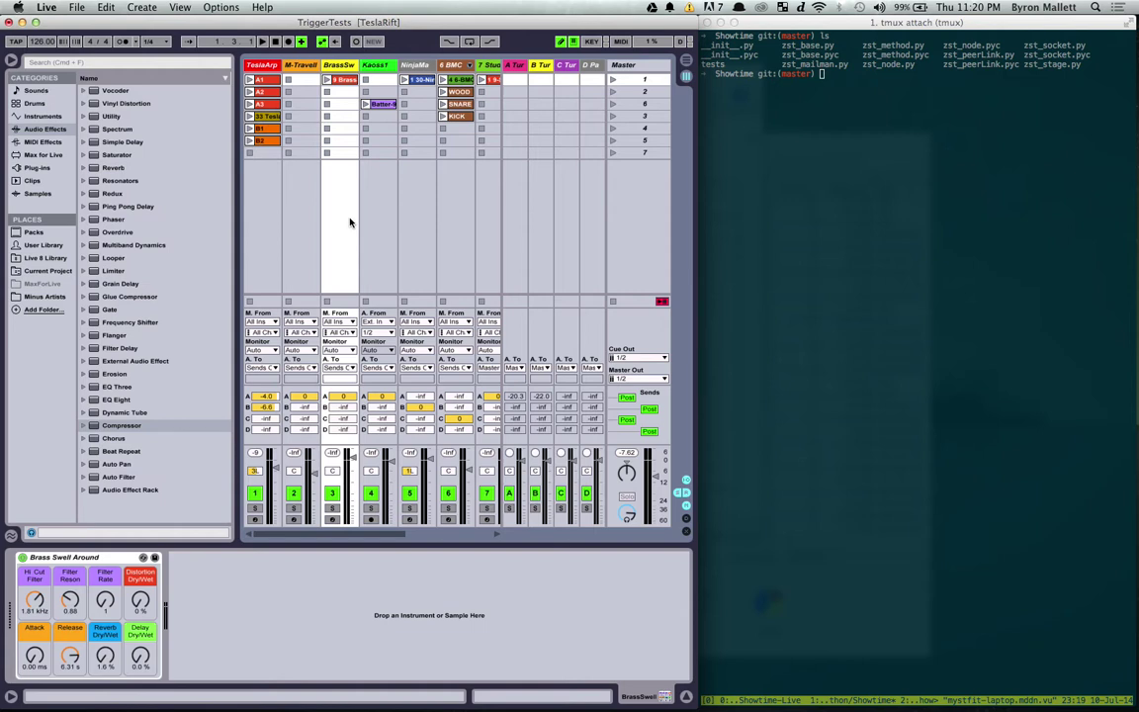
{"action": "left_click", "coordinate": [783, 259]}
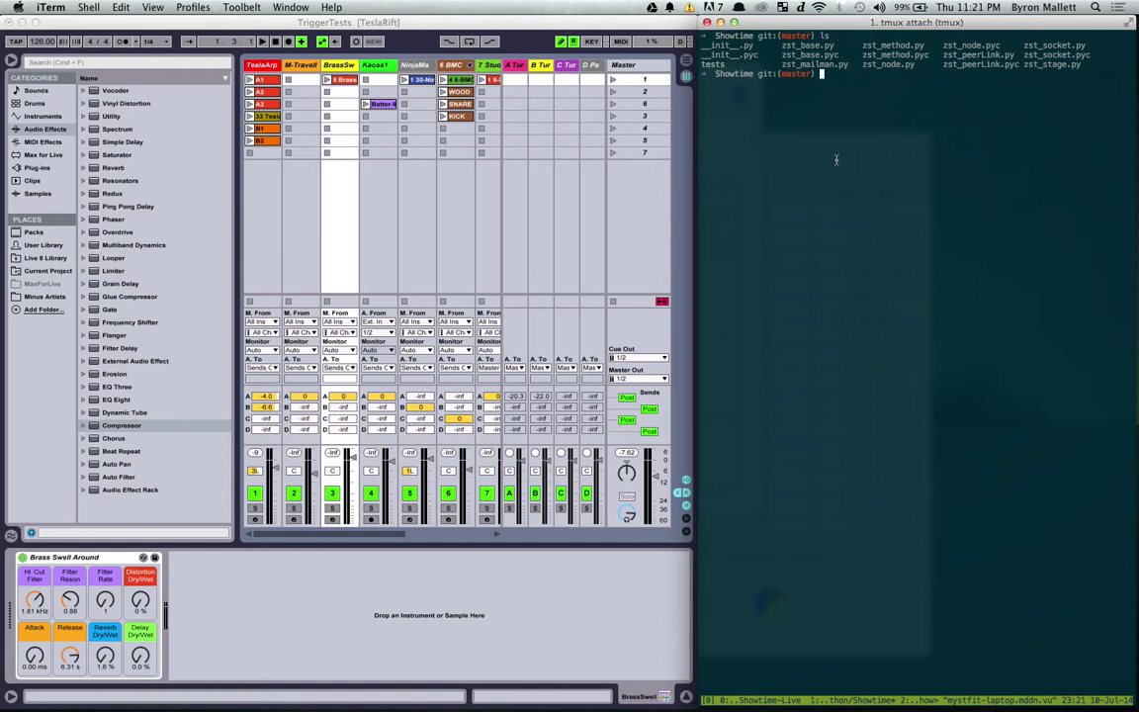
Step: In iTerm, press the tmux prefix Ctrl+B to begin opening the window list
{"action": "key", "text": "ctrl+b"}
Step: Run python2 zst_stage.py so the Showtime stage listens on tcp://0.0.0.0:6000
{"action": "key", "text": "w"}
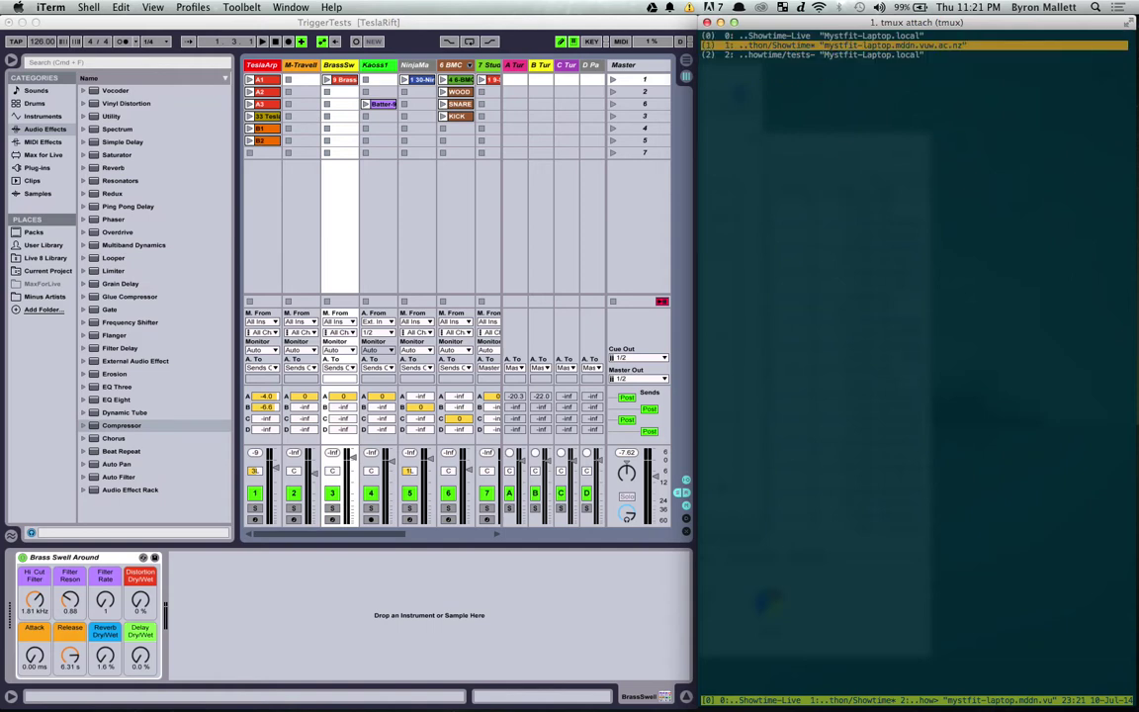
{"action": "key", "text": "Return"}
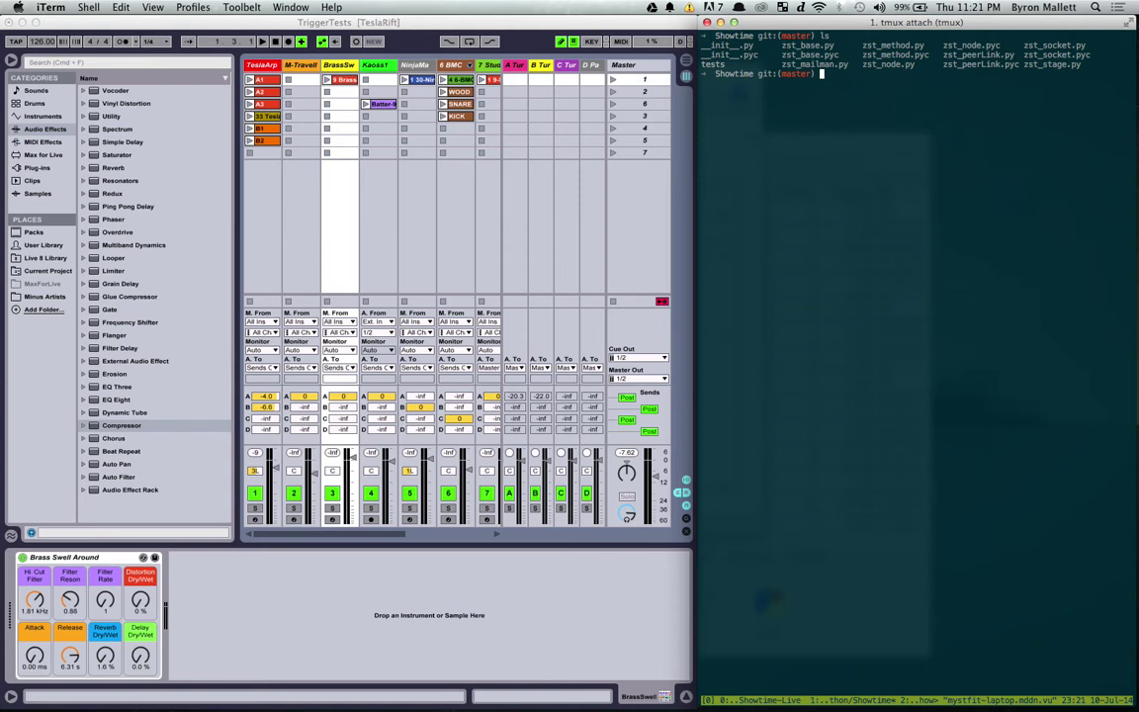
{"action": "type", "text": "python2"}
{"action": "type", "text": "zst_stage.py"}
{"action": "key", "text": "Return"}
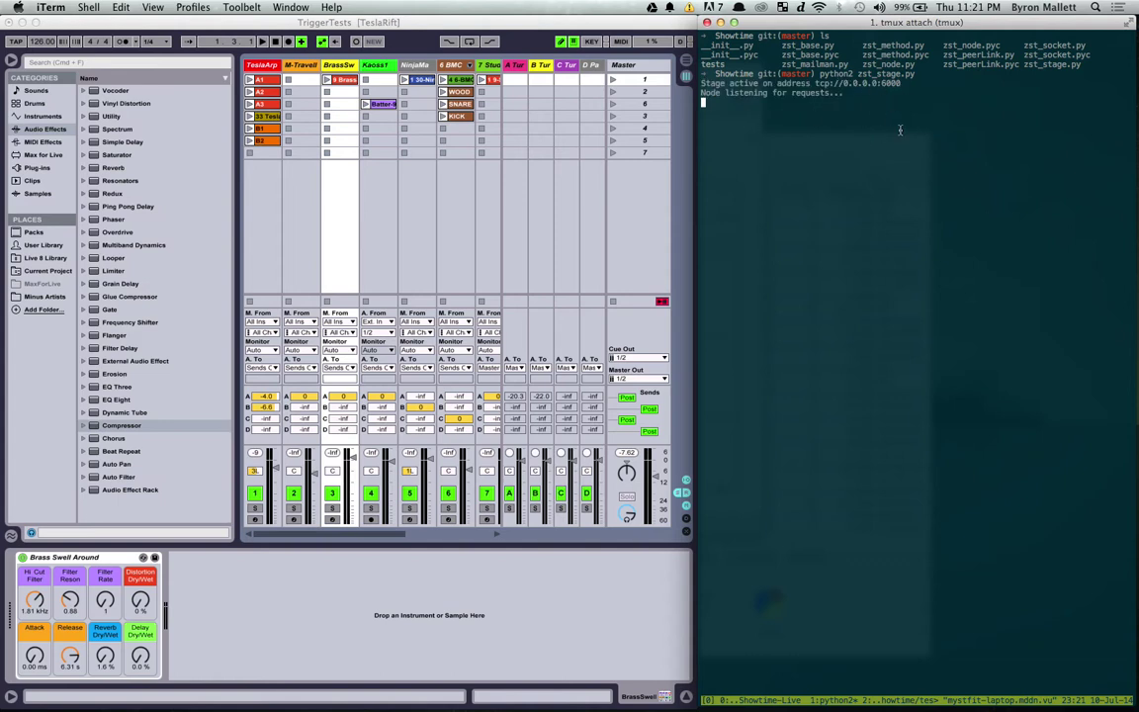
{"action": "key", "text": "ctrl+b"}
Step: Switch to the Showtime-Live tmux window (window 0)
{"action": "key", "text": "w"}
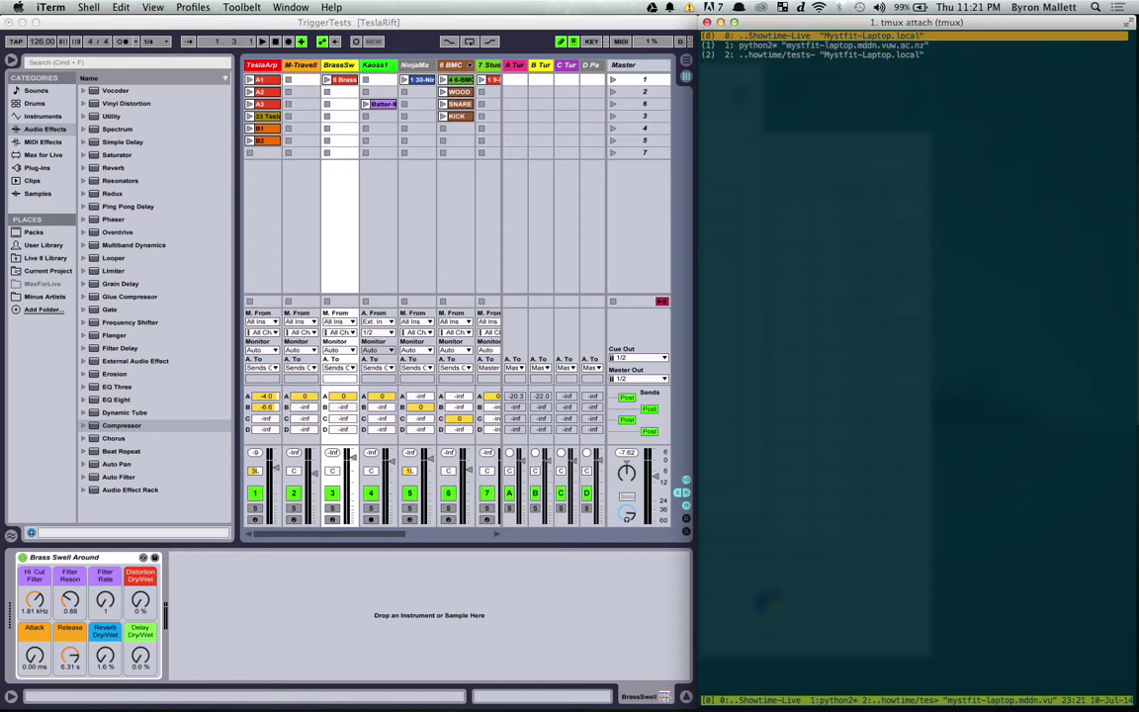
{"action": "key", "text": "Down"}
{"action": "key", "text": "Up"}
{"action": "key", "text": "Return"}
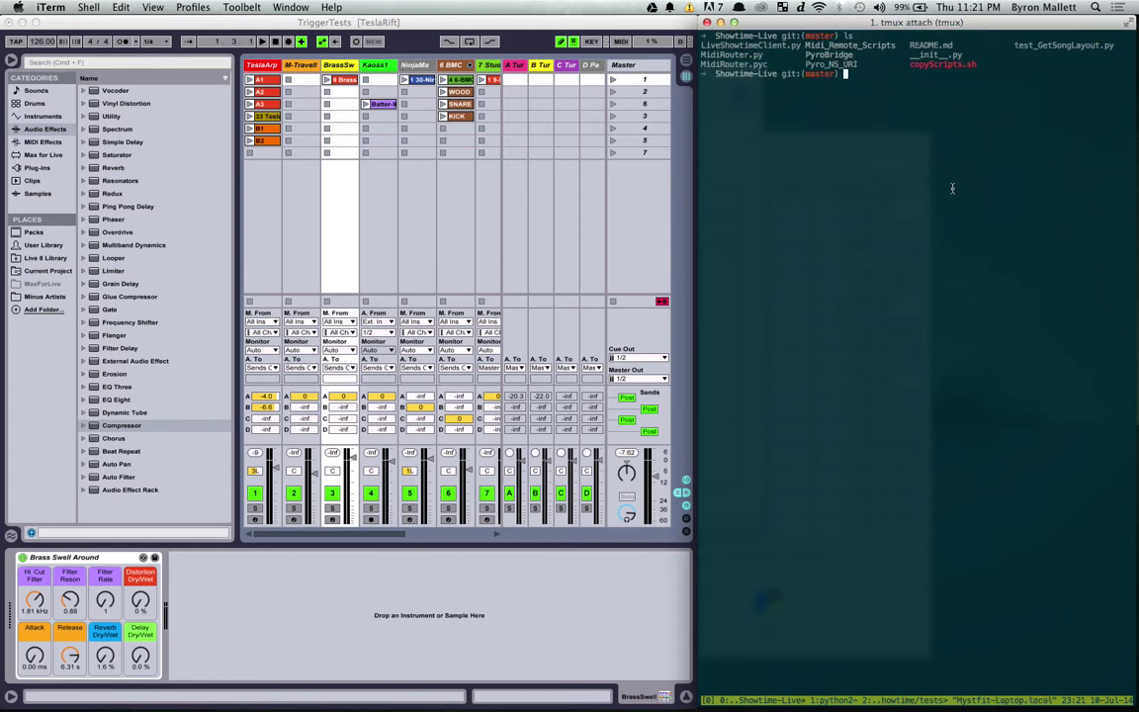
Step: Run python2 LiveShowtimeClient.py 0.0.0.0:6000 after checking the address argument
{"action": "type", "text": "python2 LiveShowtimeClient.py 0.0.0.0:6000"}
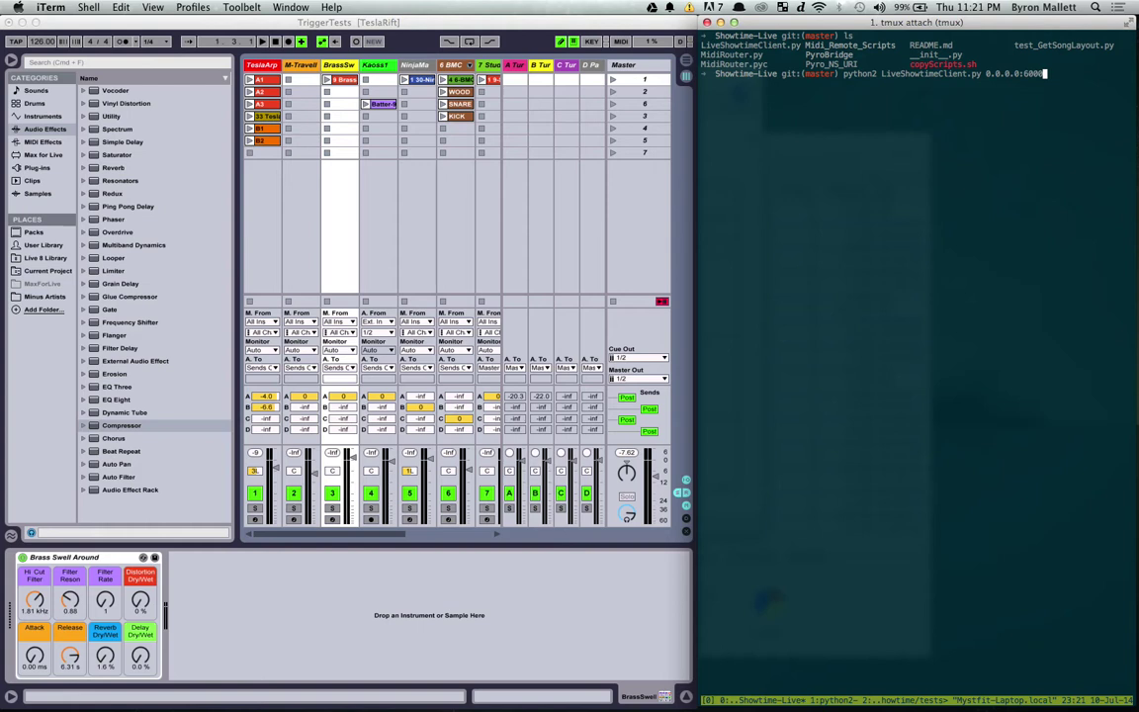
{"action": "key", "text": "Left"}
{"action": "key", "text": "Left"}
{"action": "key", "text": "Left"}
{"action": "key", "text": "Left"}
{"action": "key", "text": "Left"}
{"action": "key", "text": "Left"}
{"action": "key", "text": "Left"}
{"action": "key", "text": "Left"}
{"action": "key", "text": "Left"}
{"action": "key", "text": "Left"}
{"action": "key", "text": "Left"}
{"action": "key", "text": "Left"}
{"action": "key", "text": "Right"}
{"action": "key", "text": "Right"}
{"action": "key", "text": "Right"}
{"action": "key", "text": "Right"}
{"action": "key", "text": "Left"}
{"action": "key", "text": "Left"}
{"action": "key", "text": "Left"}
{"action": "key", "text": "Left"}
{"action": "key", "text": "Left"}
{"action": "key", "text": "Left"}
{"action": "key", "text": "Right"}
{"action": "key", "text": "Return"}
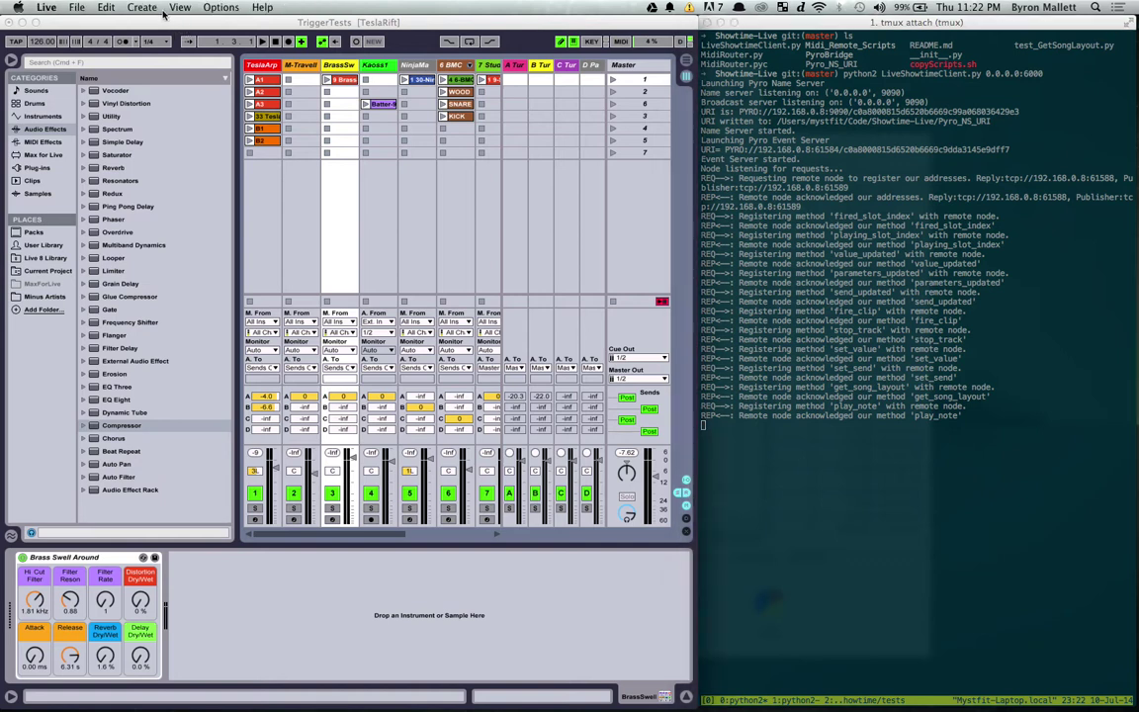
Step: In Preferences' MIDI/Sync tab, set surface 6 to ShowtimeBridge with LiveShowtime_Midi input, then close
{"action": "left_click", "coordinate": [46, 7]}
{"action": "left_click", "coordinate": [75, 45]}
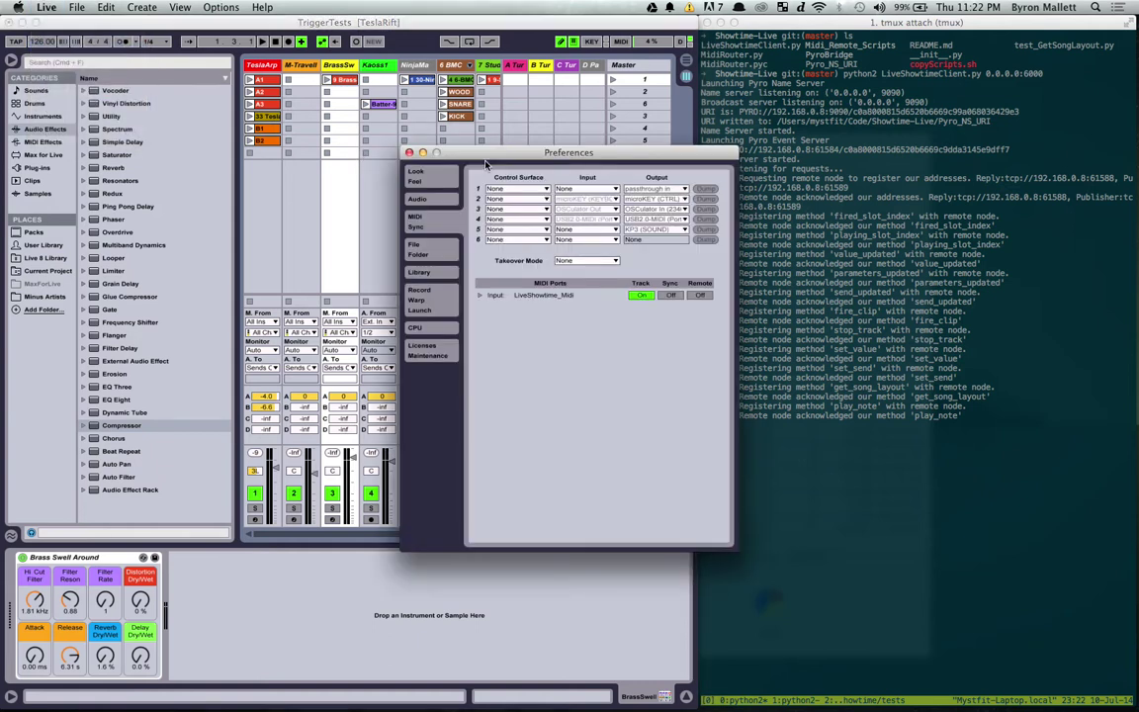
{"action": "left_click", "coordinate": [514, 240]}
{"action": "scroll", "coordinate": [521, 542], "scroll_direction": "down", "scroll_amount": 5}
{"action": "left_click", "coordinate": [568, 239]}
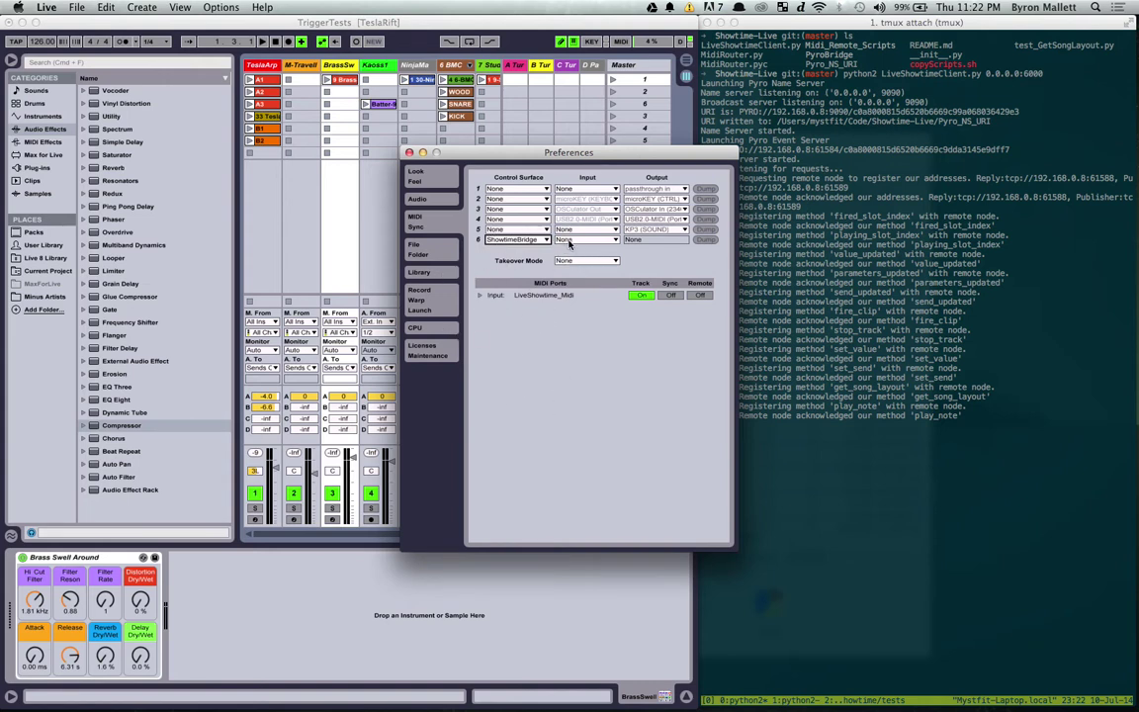
{"action": "left_click", "coordinate": [568, 241]}
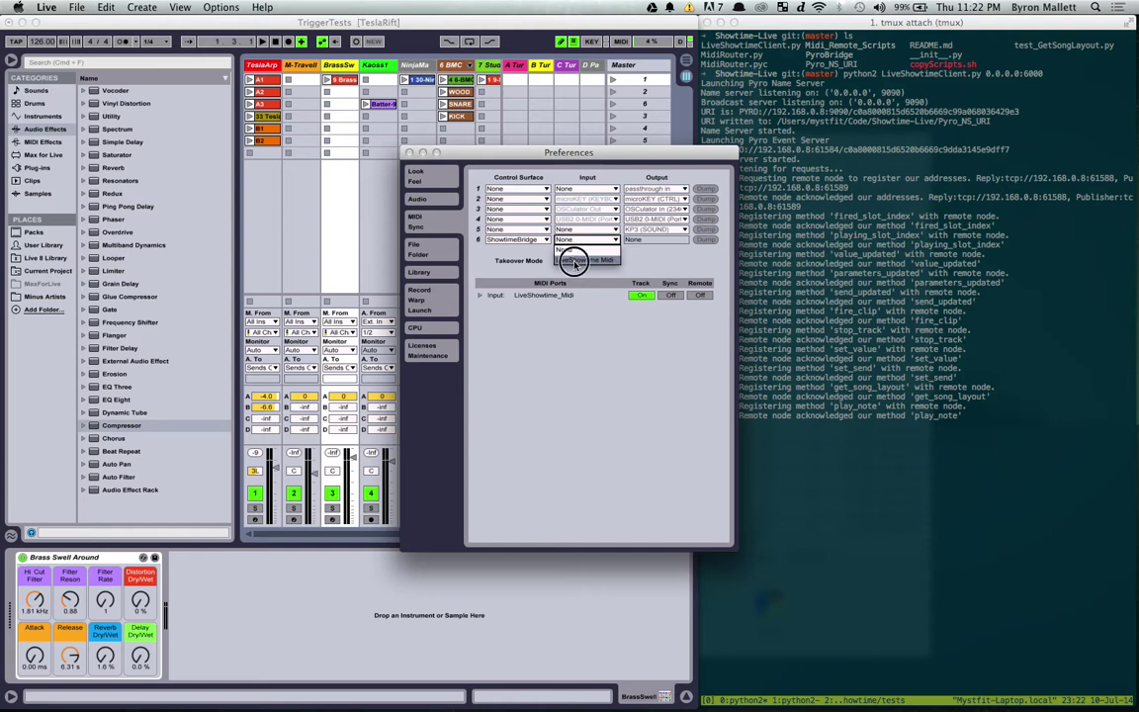
{"action": "left_click", "coordinate": [574, 260]}
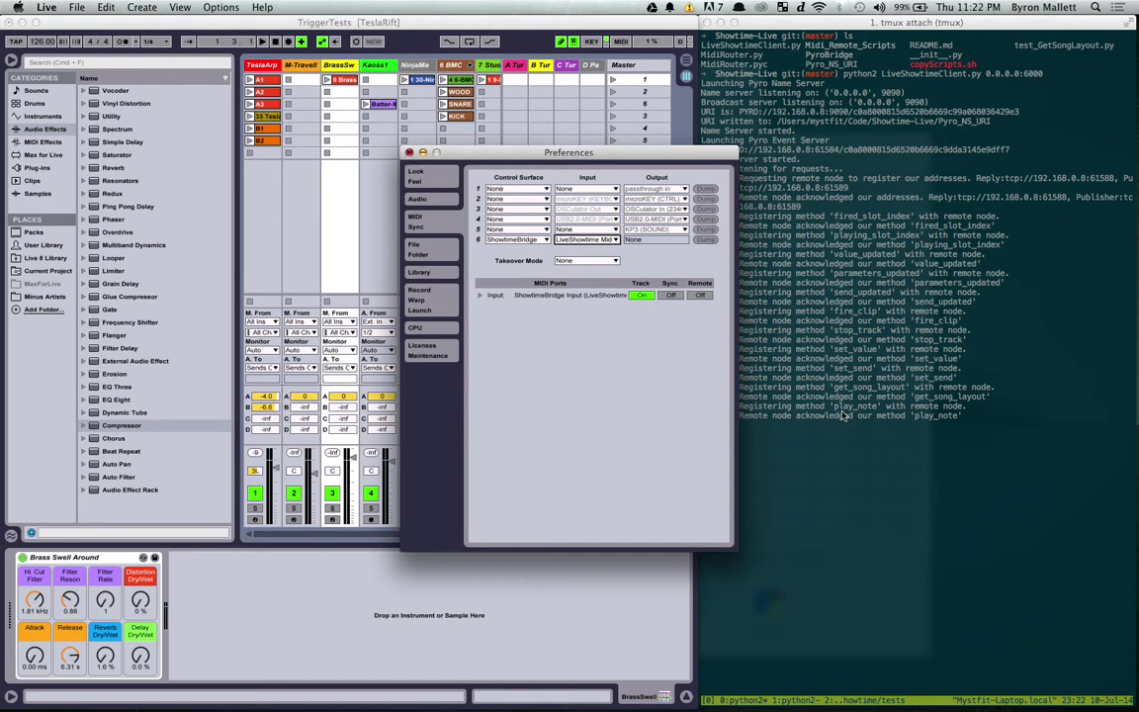
{"action": "left_click", "coordinate": [409, 155]}
{"action": "left_click", "coordinate": [893, 409]}
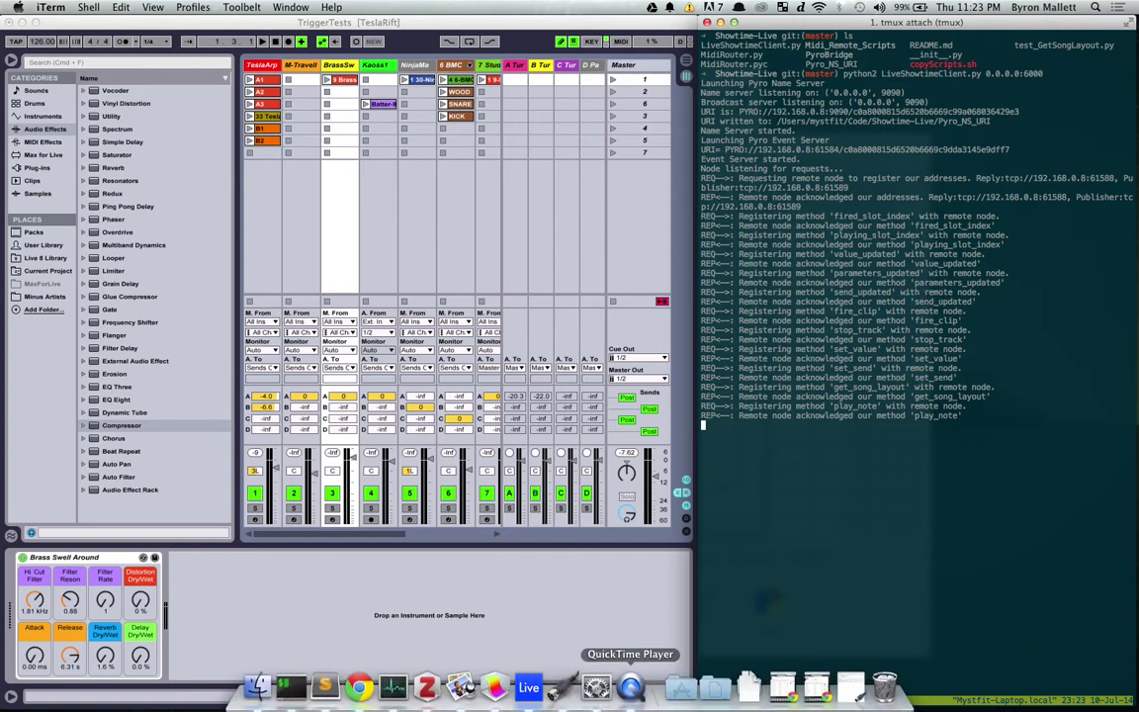
Step: Launch MIDI Monitor and listen to all MIDI sources to watch controller 119 messages
{"action": "left_click", "coordinate": [563, 695]}
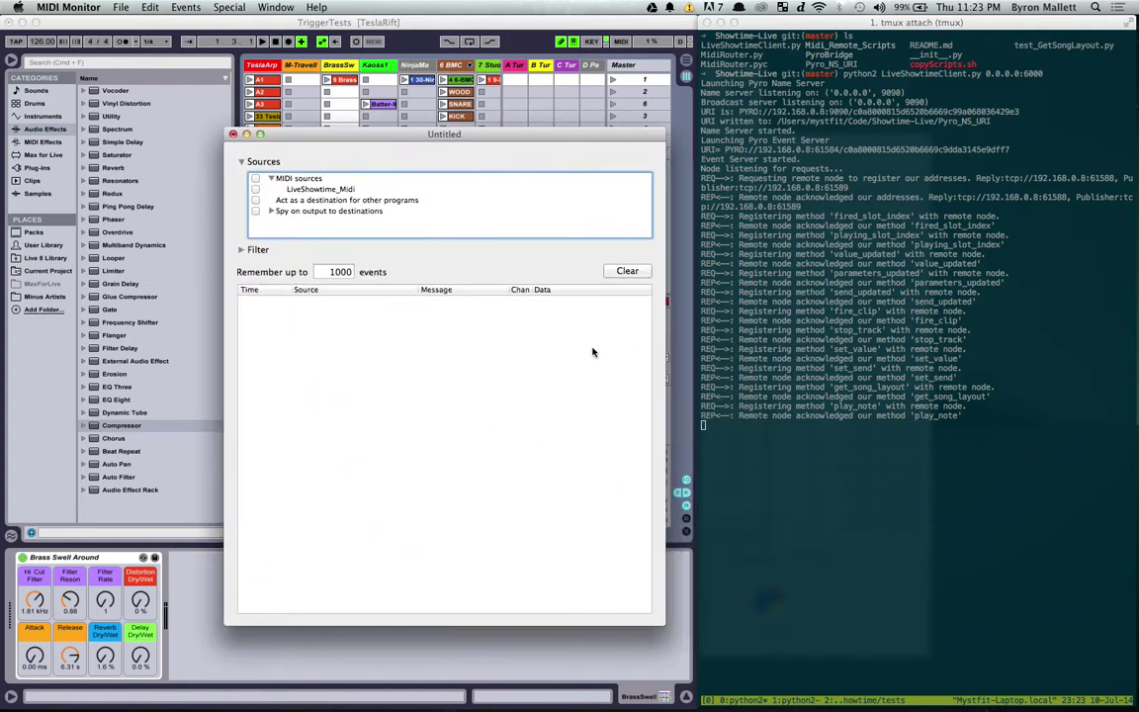
{"action": "left_click", "coordinate": [255, 178]}
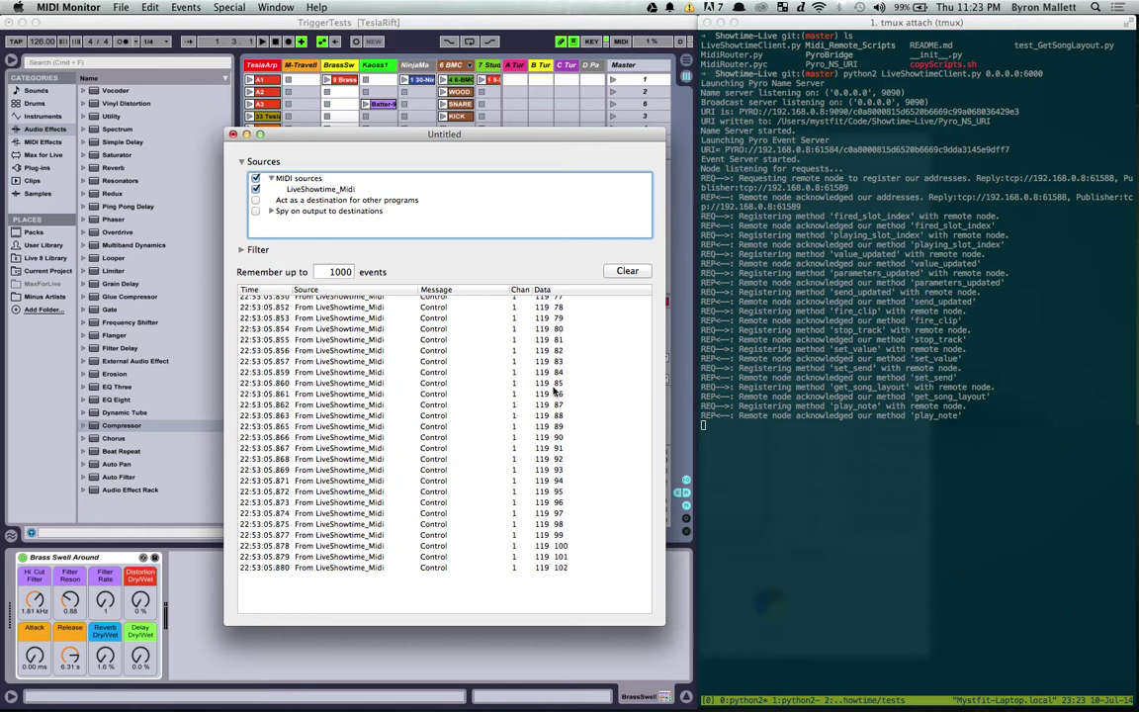
{"action": "left_click_drag", "start_coordinate": [285, 138], "coordinate": [372, 133]}
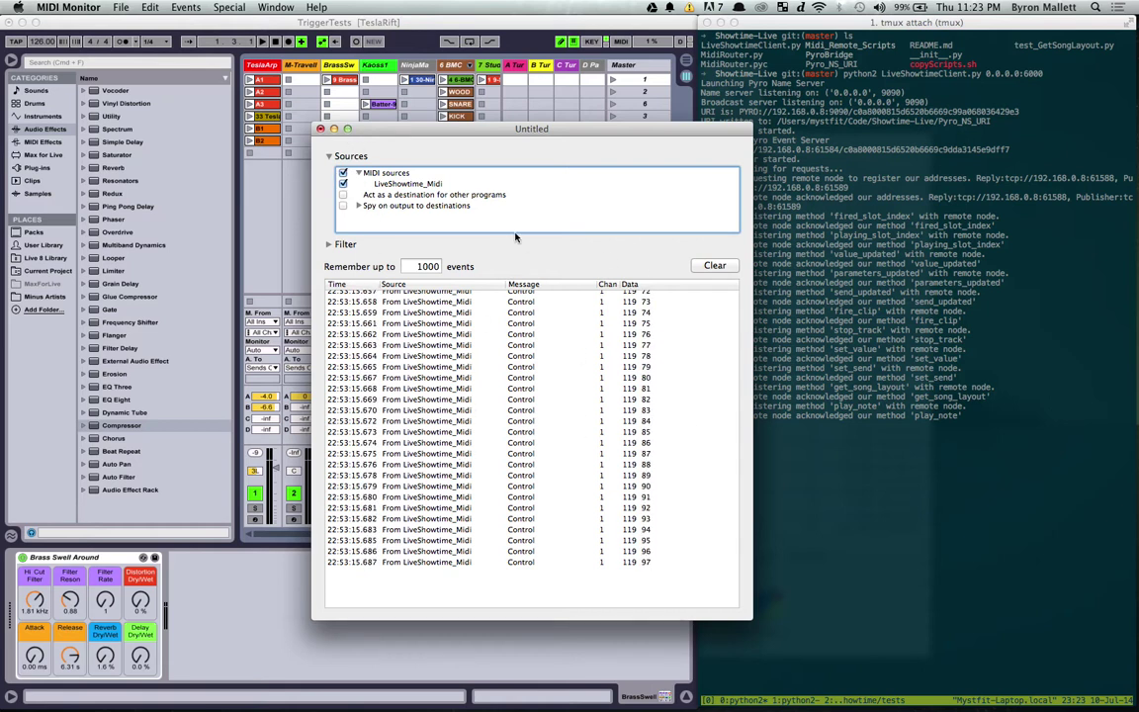
Step: Stop listening, clear the event log and minimise MIDI Monitor
{"action": "left_click", "coordinate": [383, 184]}
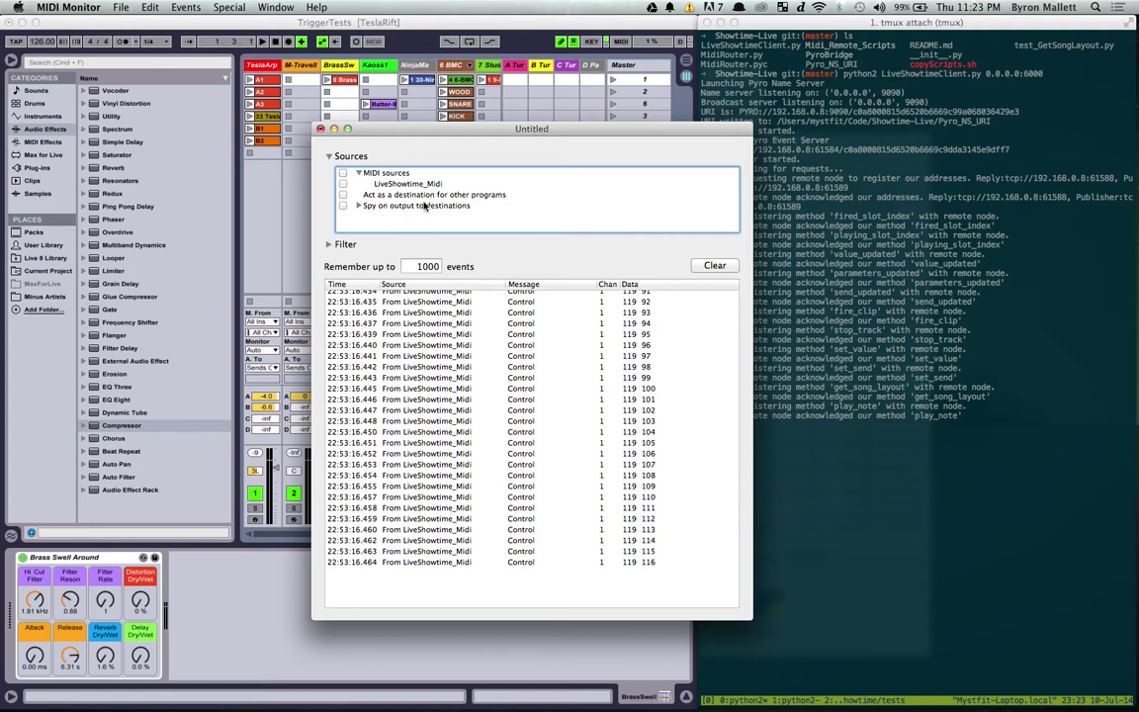
{"action": "left_click", "coordinate": [715, 266]}
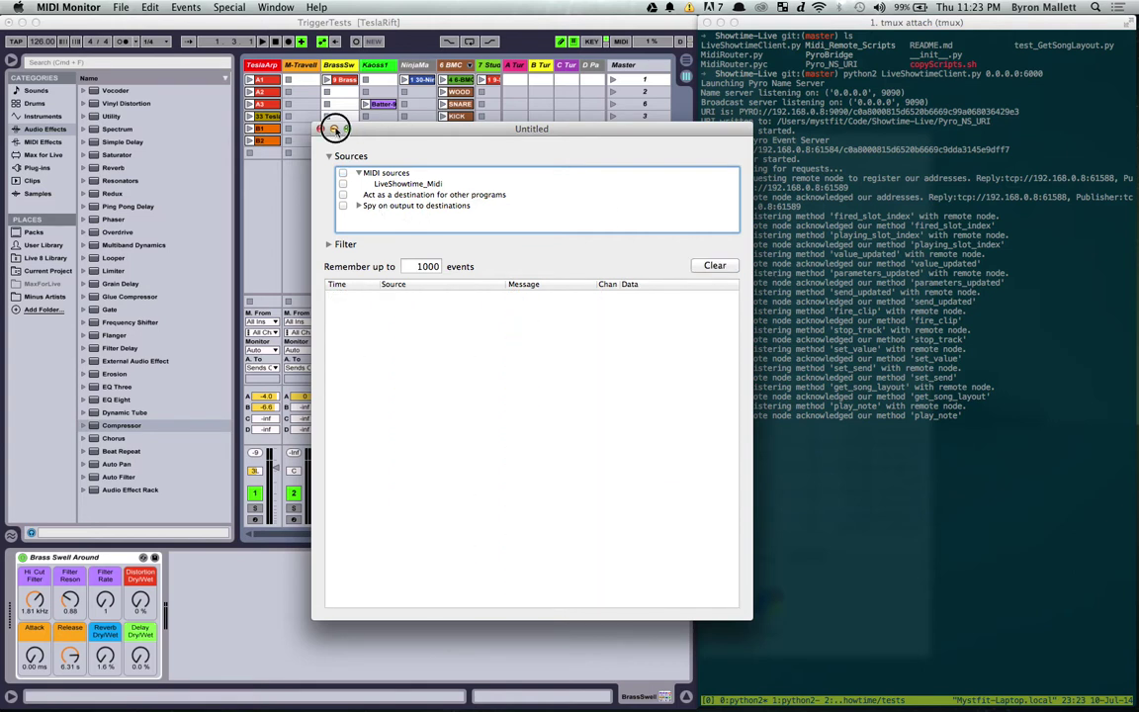
{"action": "left_click", "coordinate": [334, 129]}
{"action": "left_click", "coordinate": [875, 415]}
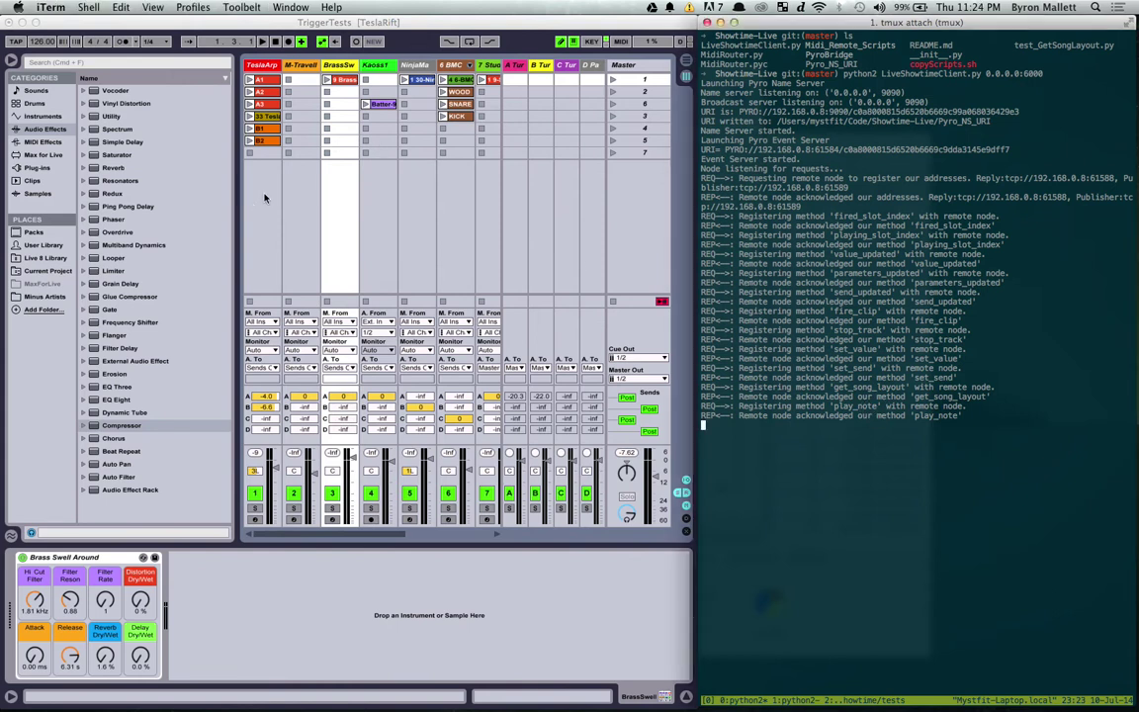
Step: Show the TeslaArp arpeggiator rack and launch its A1 clip
{"action": "left_click", "coordinate": [251, 78]}
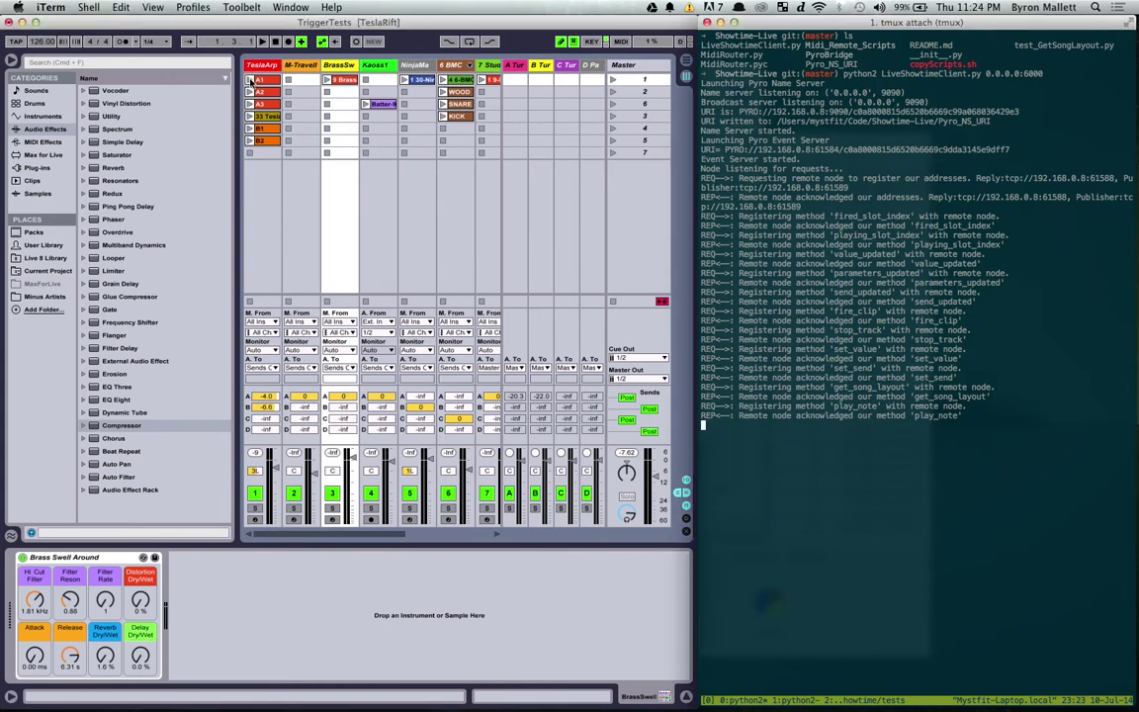
{"action": "left_click", "coordinate": [259, 176]}
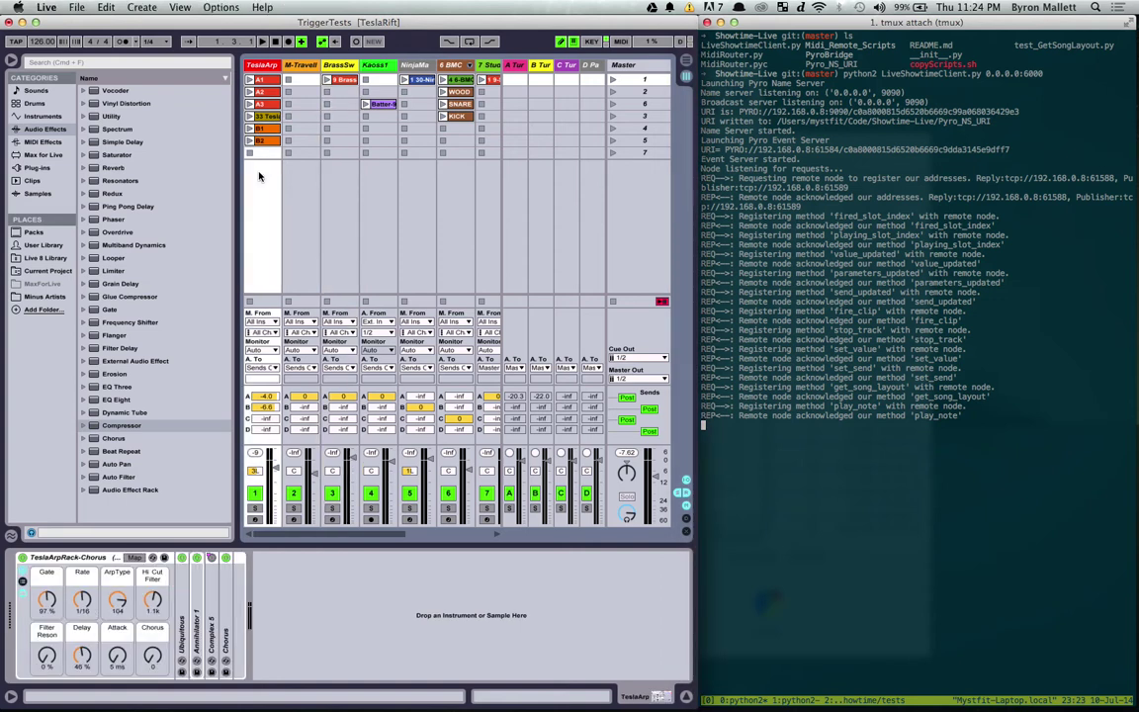
{"action": "left_click", "coordinate": [250, 79]}
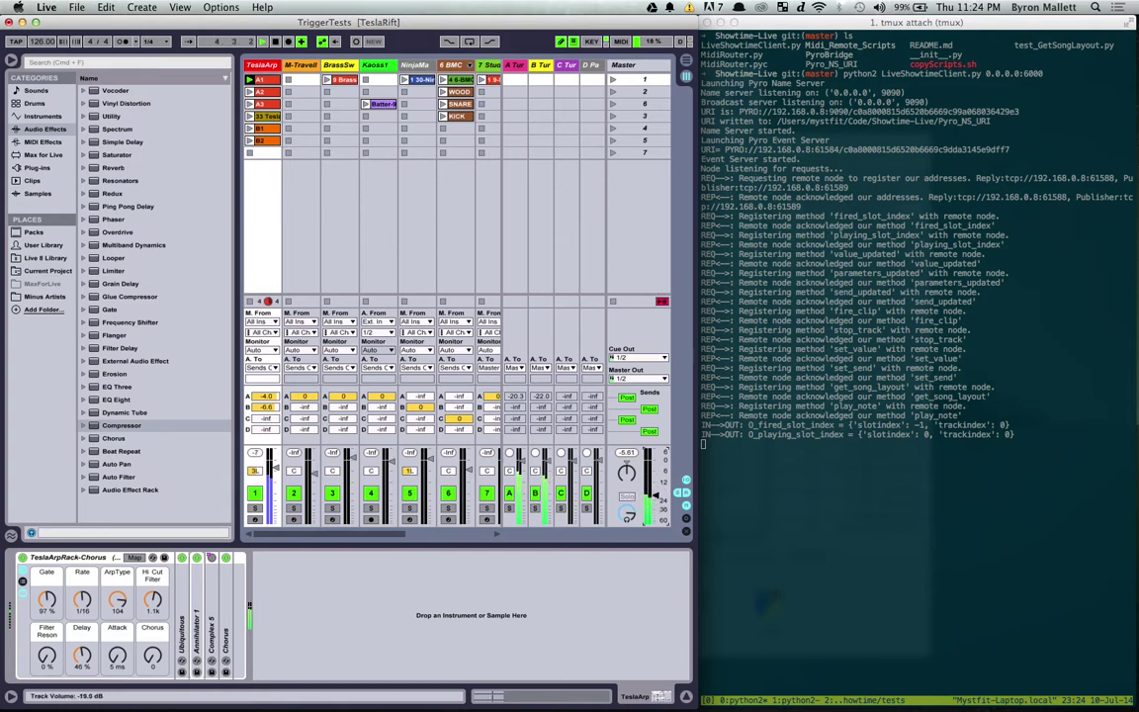
Step: Review the slot-index events in the terminal, then launch TeslaArp clips A2 and A3
{"action": "left_click", "coordinate": [733, 467]}
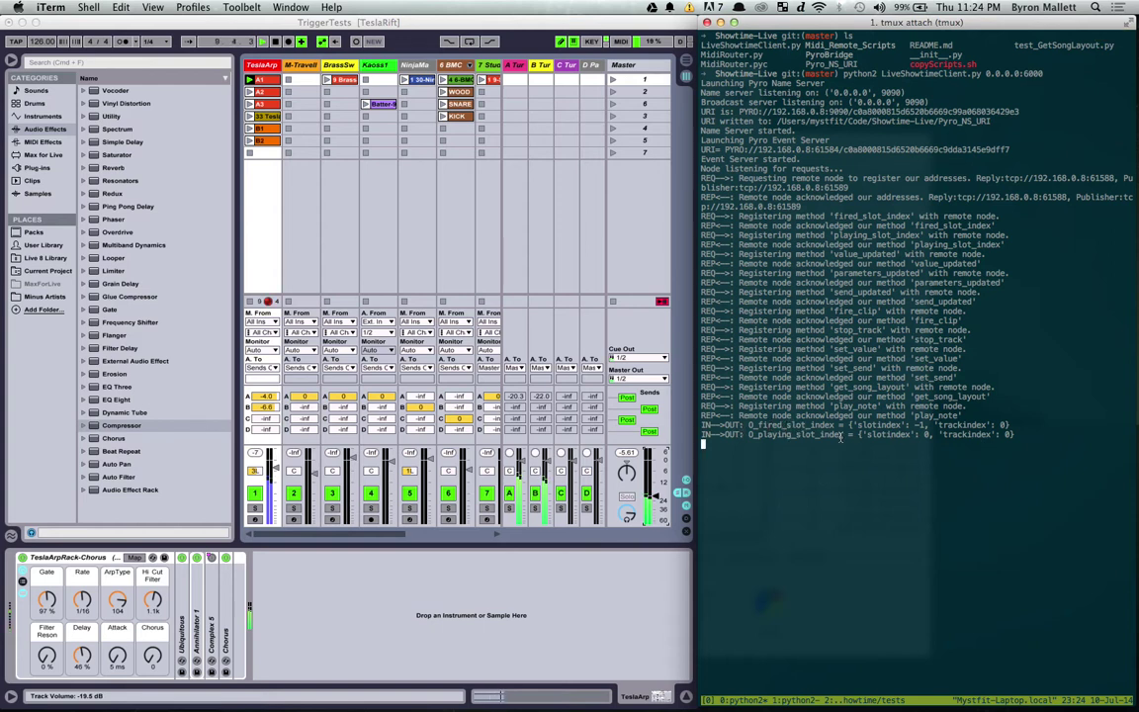
{"action": "left_click", "coordinate": [1054, 444]}
{"action": "key", "text": "q"}
{"action": "left_click", "coordinate": [252, 94]}
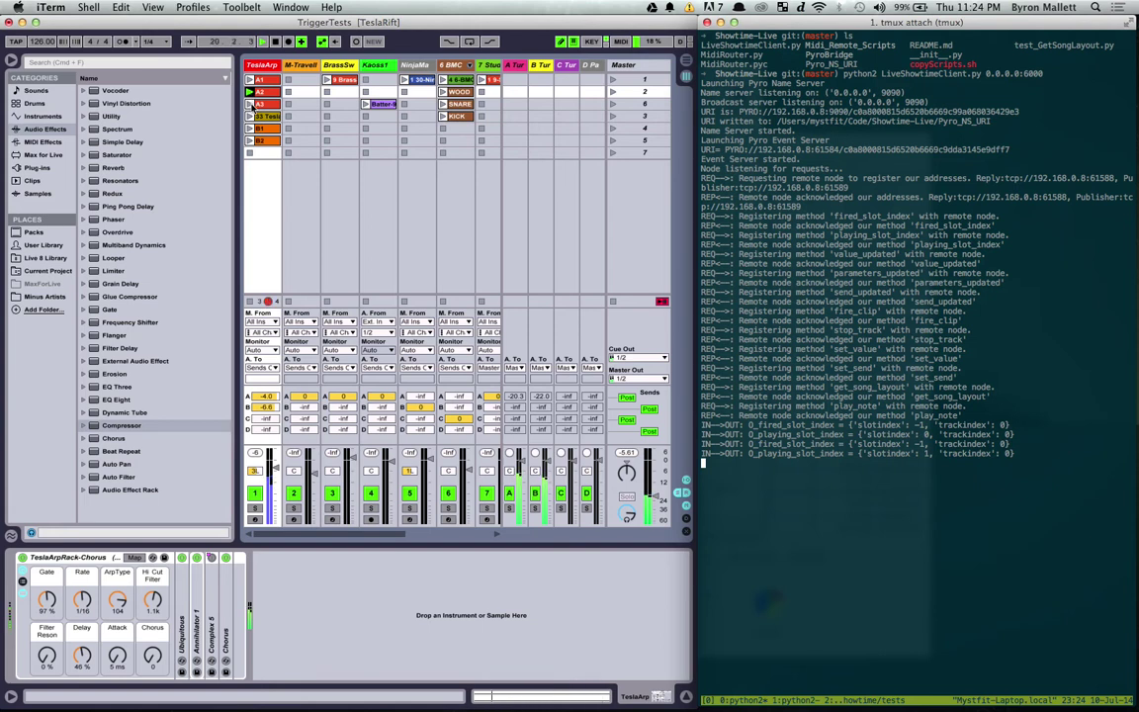
{"action": "left_click", "coordinate": [251, 104]}
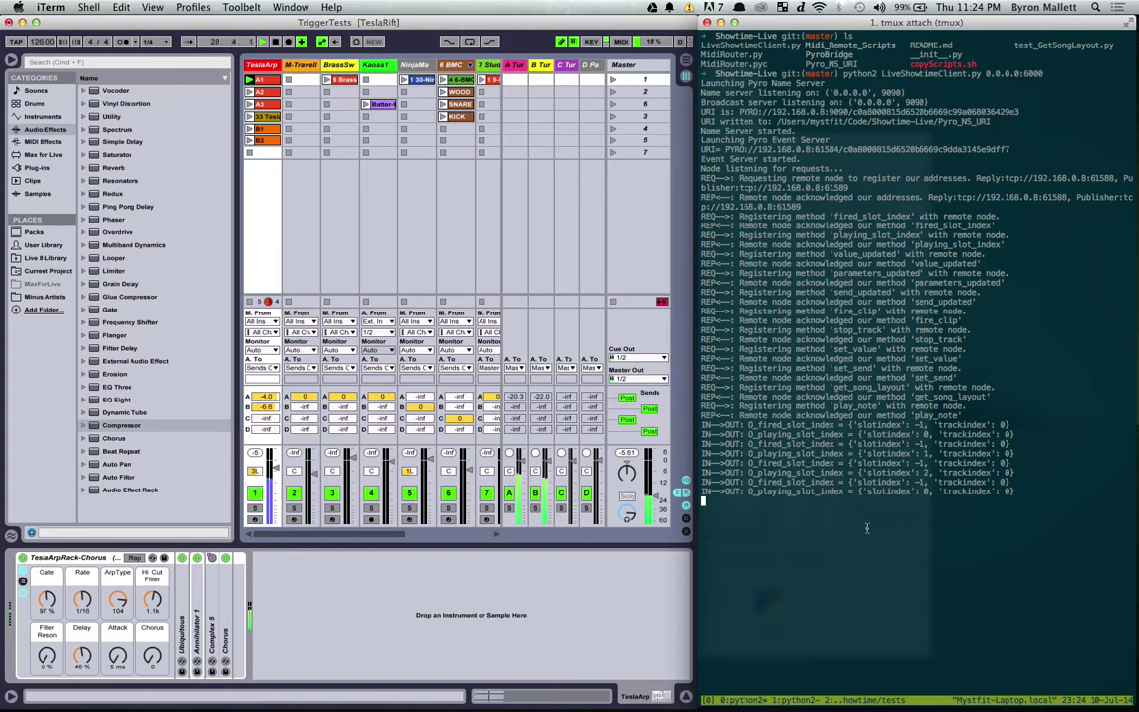
Step: In the tests window, run python2 test_MethodEditor.py 0.0.0.0:6000
{"action": "key", "text": "ctrl+b"}
{"action": "key", "text": "w"}
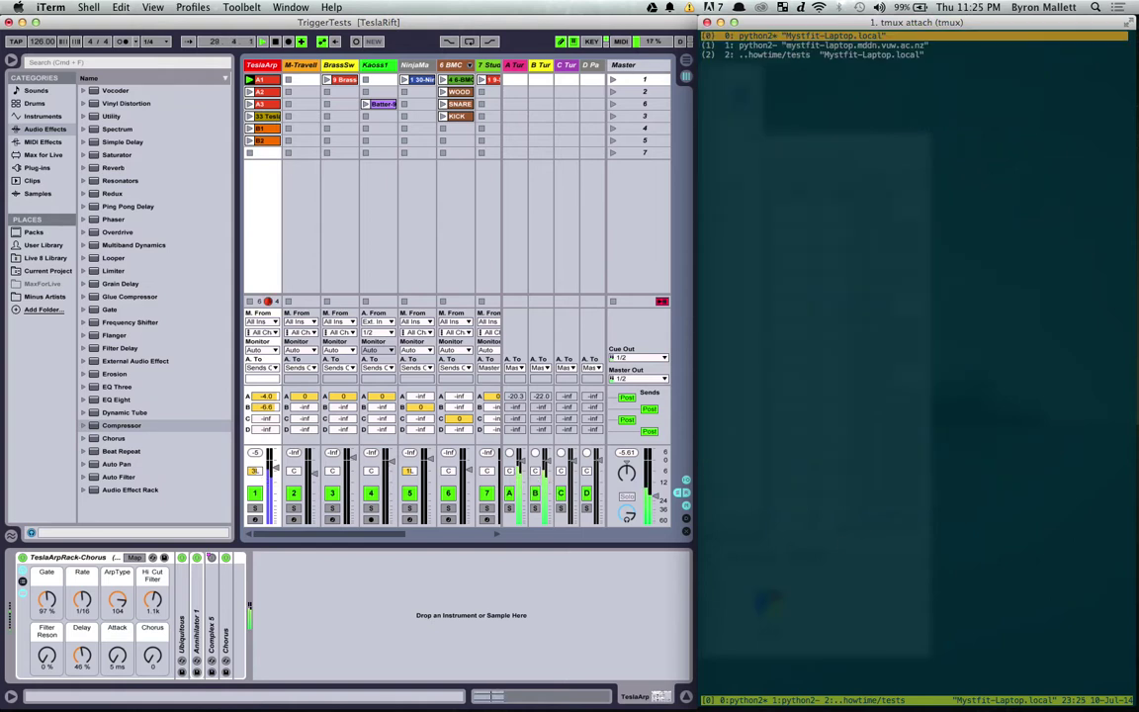
{"action": "key", "text": "Return"}
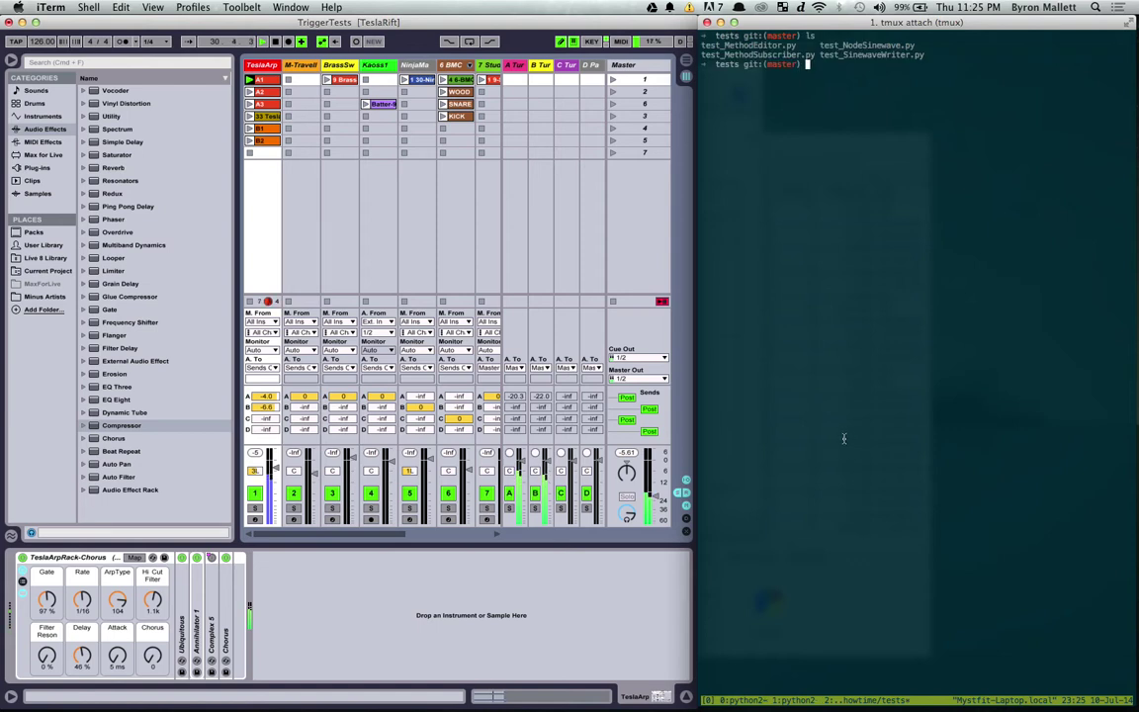
{"action": "key", "text": "Return"}
{"action": "key", "text": "Return"}
{"action": "key", "text": "BackSpace"}
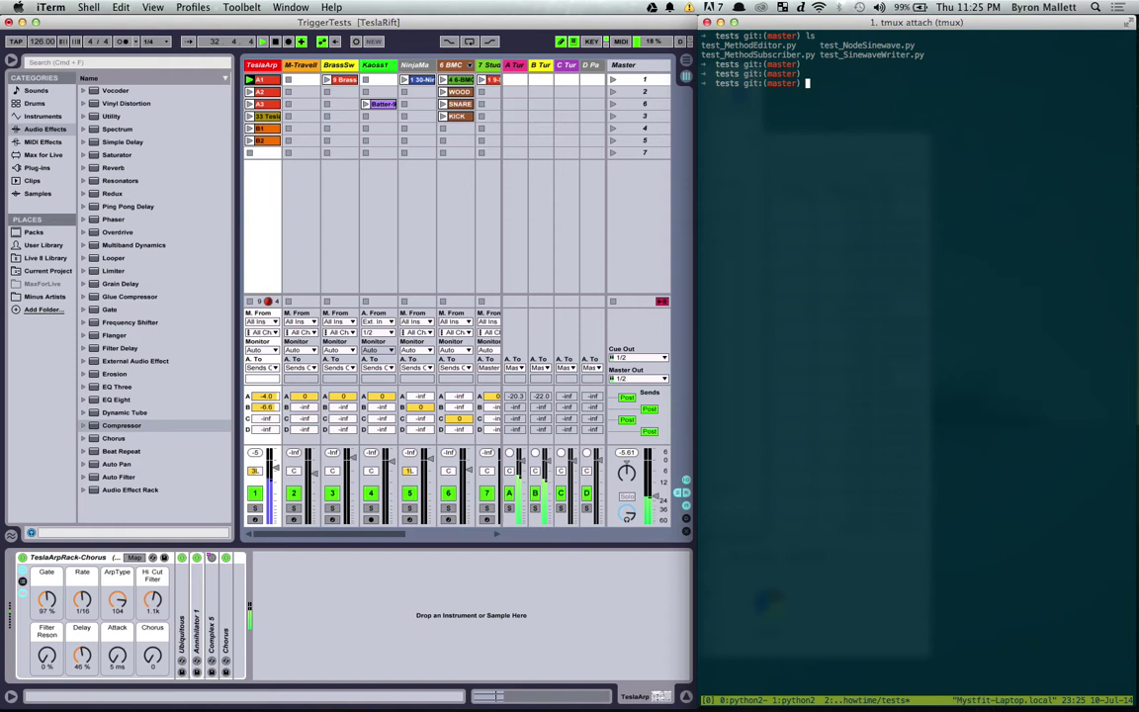
{"action": "type", "text": "python2 test_MethodE"}
{"action": "key", "text": "Tab"}
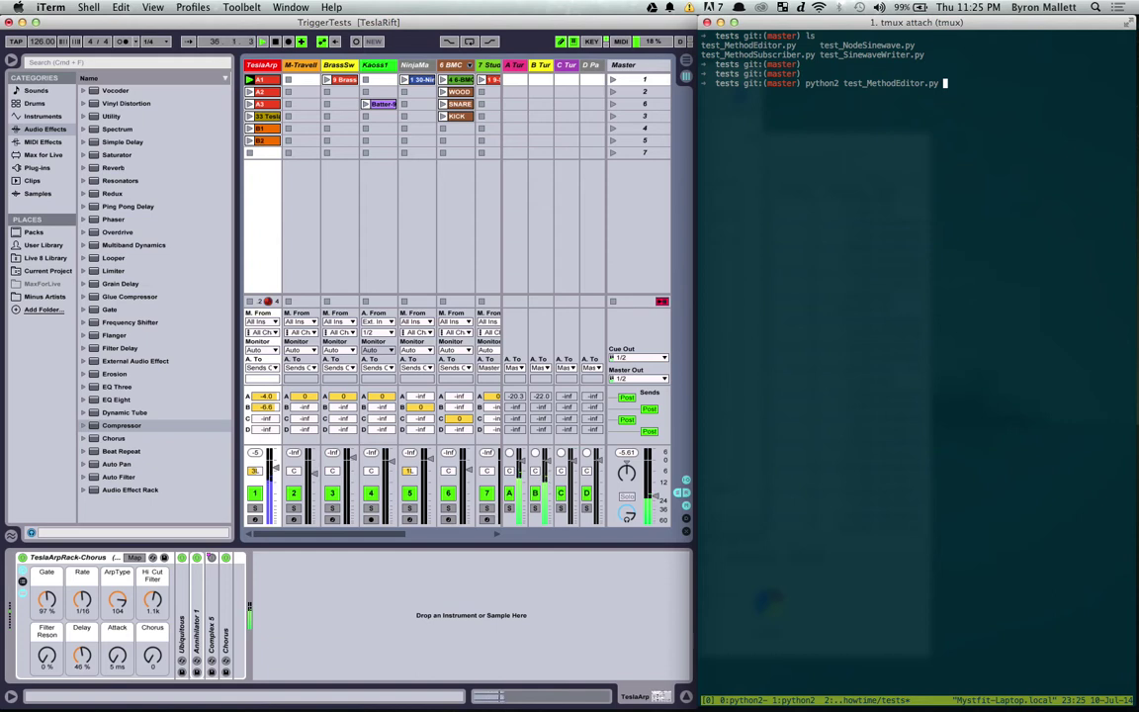
{"action": "type", "text": "0.0.0.0:6000"}
{"action": "key", "text": "Return"}
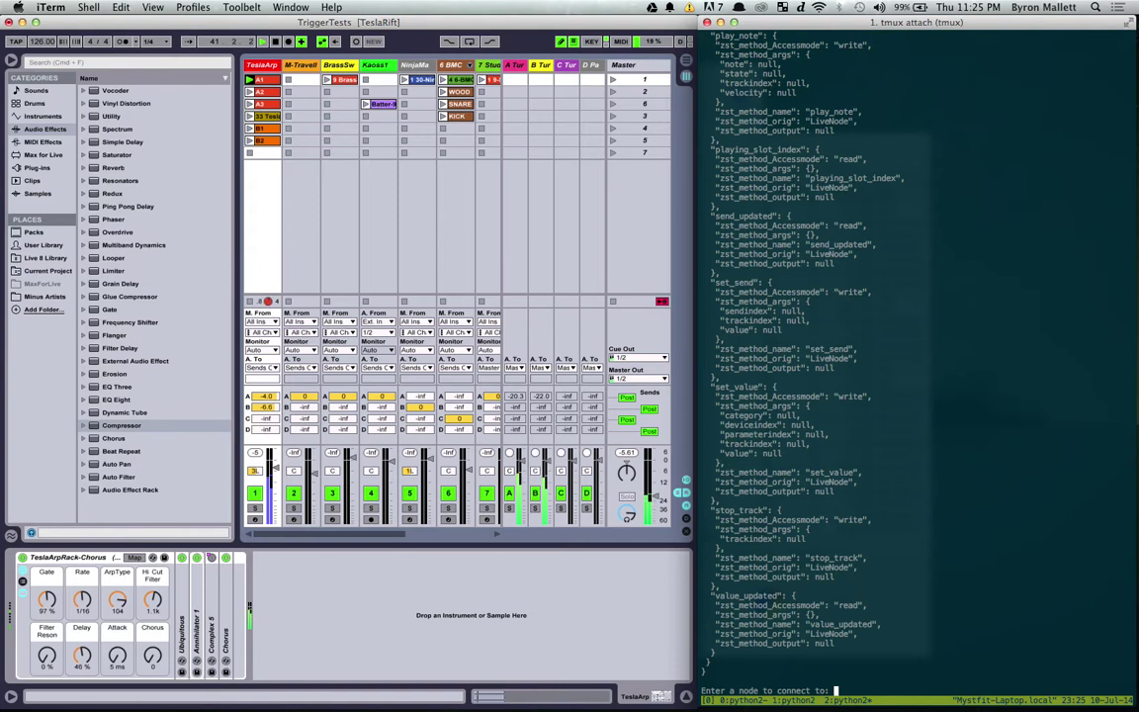
Step: Scroll through LiveNode's JSON method listing, briefly checking the server log in window 0
{"action": "scroll", "coordinate": [877, 424], "scroll_direction": "up", "scroll_amount": 15}
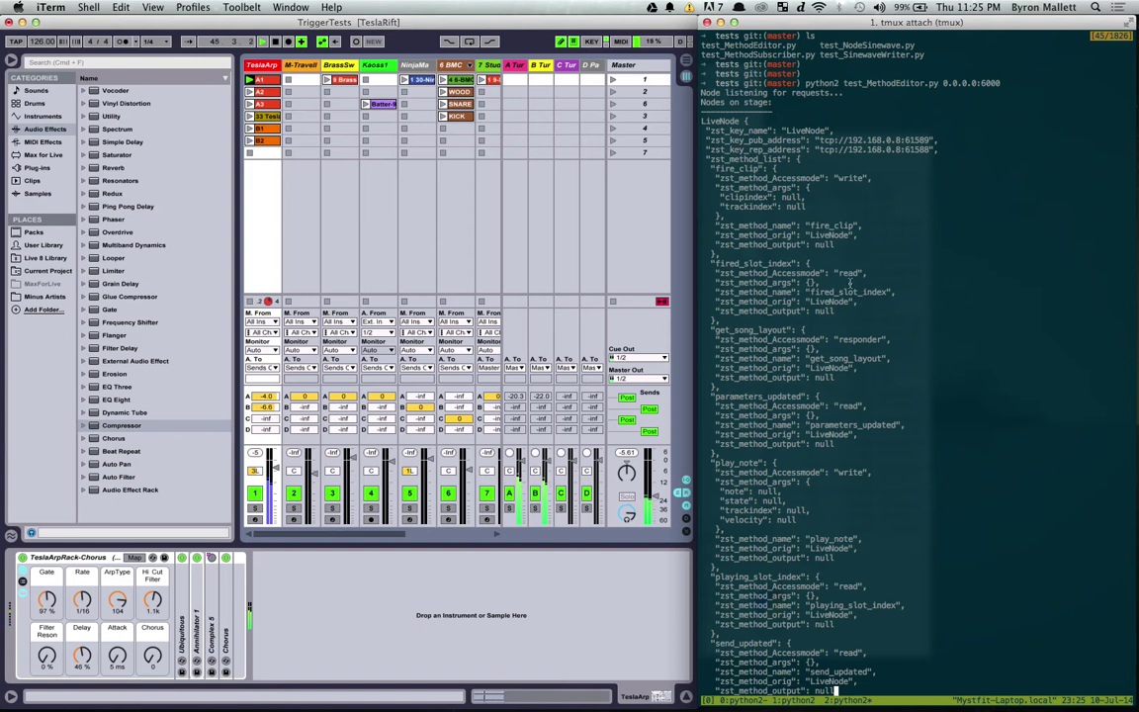
{"action": "scroll", "coordinate": [904, 341], "scroll_direction": "down", "scroll_amount": 10}
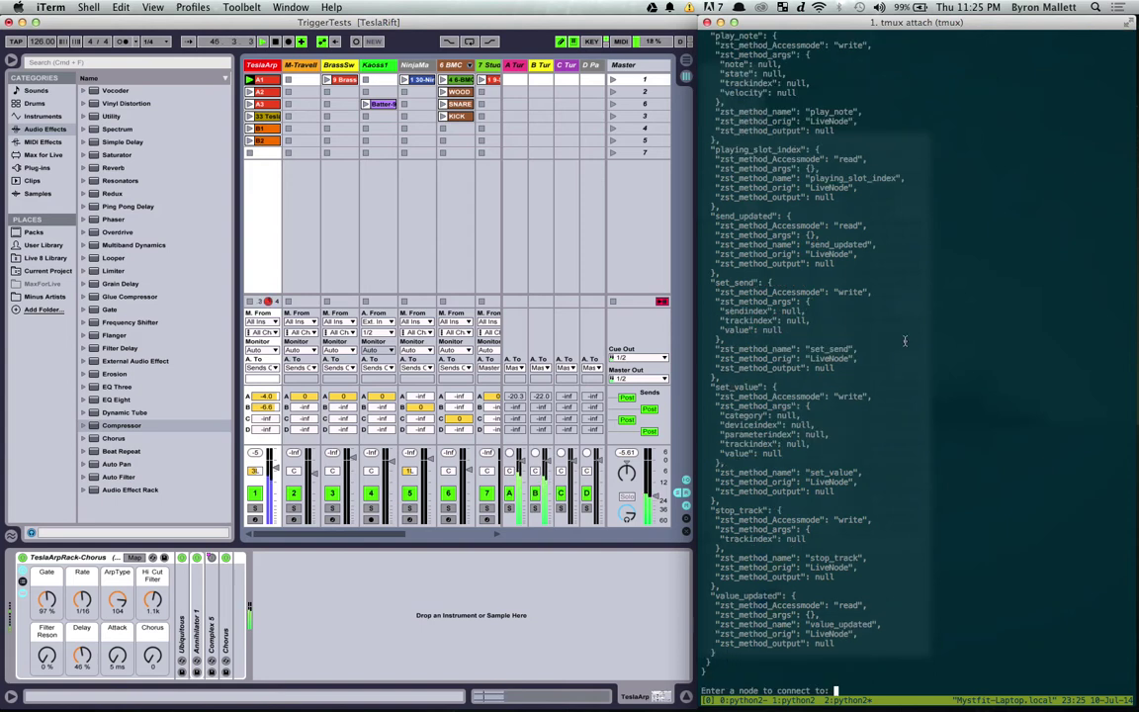
{"action": "key", "text": "ctrl+b"}
{"action": "key", "text": "w"}
{"action": "key", "text": "0"}
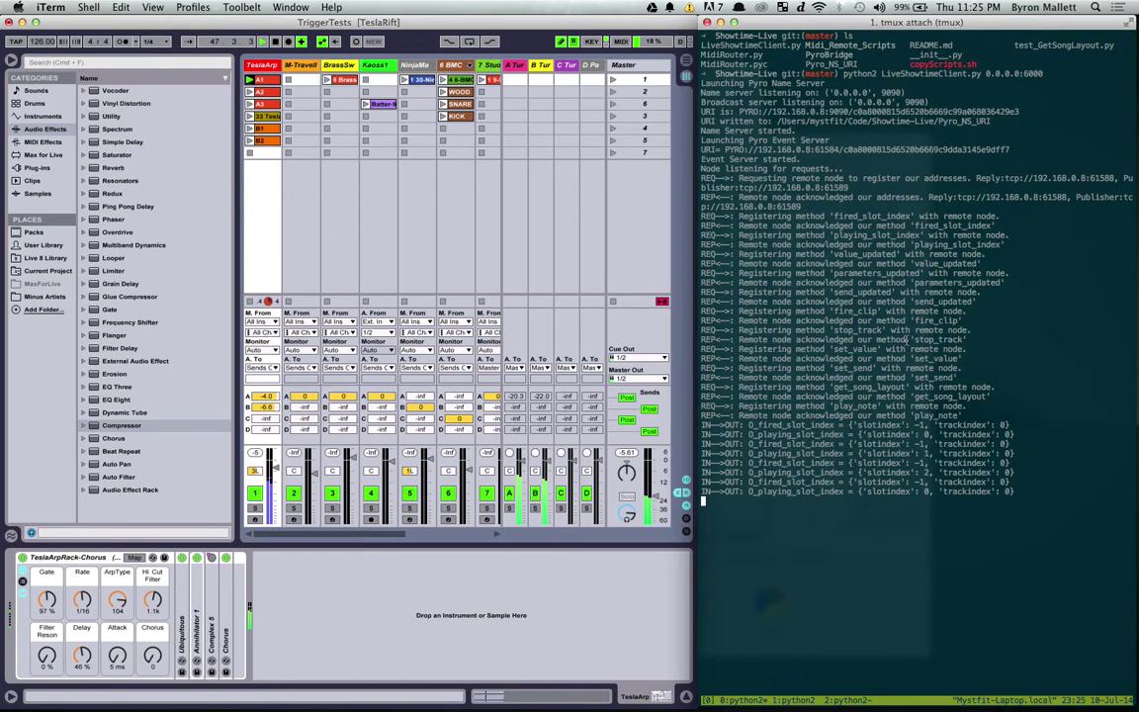
{"action": "key", "text": "ctrl+b"}
{"action": "key", "text": "w"}
{"action": "key", "text": "2"}
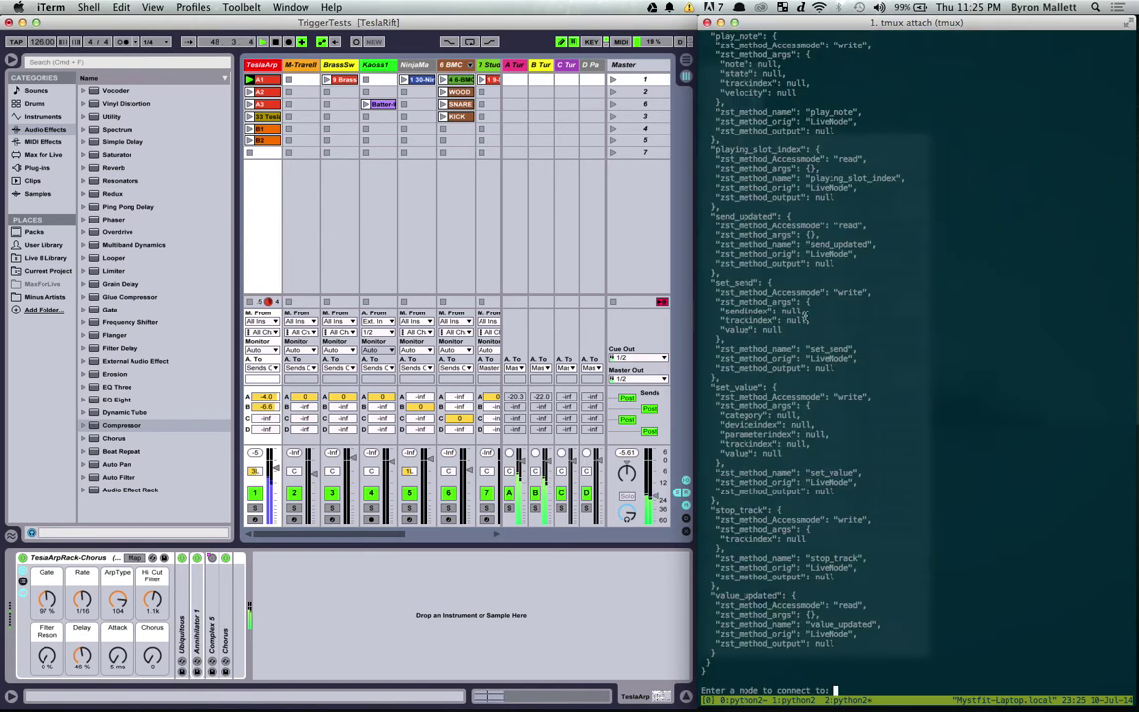
{"action": "scroll", "coordinate": [828, 289], "scroll_direction": "up", "scroll_amount": 10}
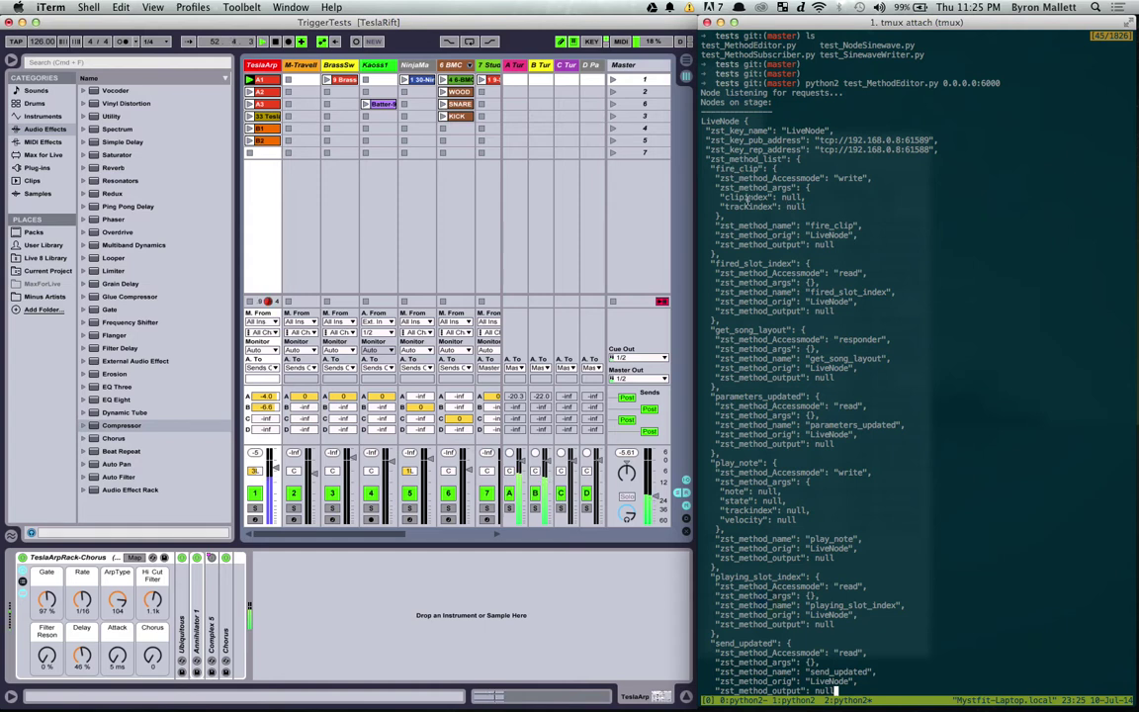
{"action": "scroll", "coordinate": [929, 273], "scroll_direction": "down", "scroll_amount": 15}
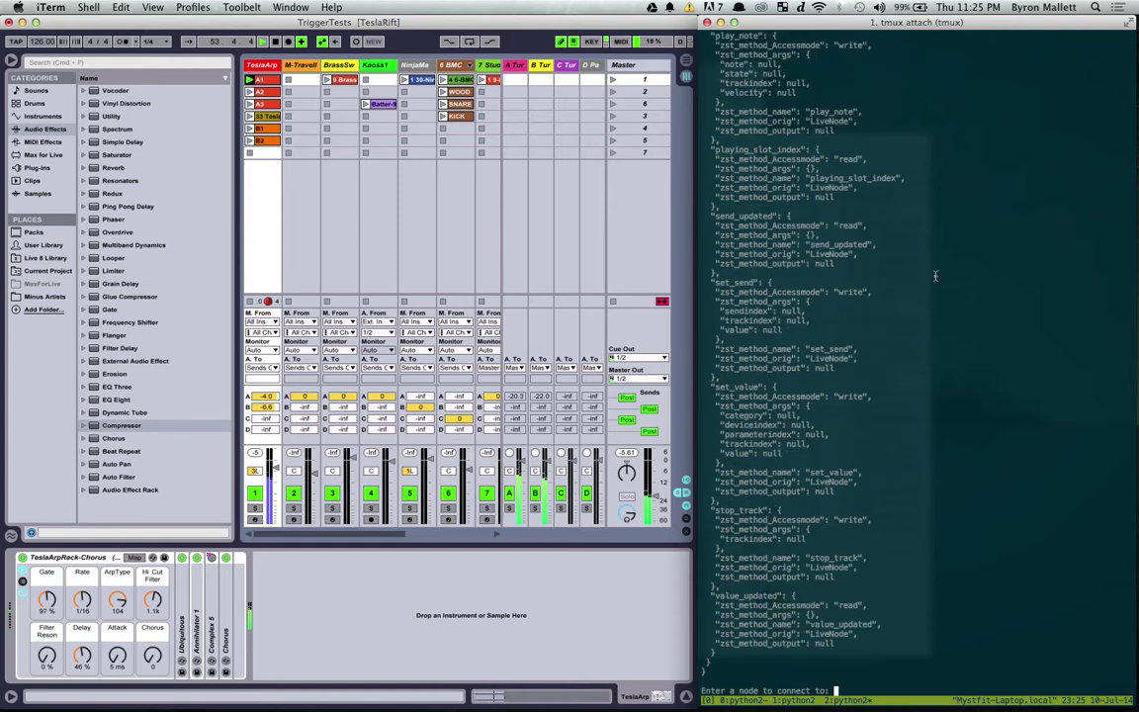
Step: Answer the method editor prompts with node LiveNode and method fire_clip
{"action": "left_click", "coordinate": [522, 562]}
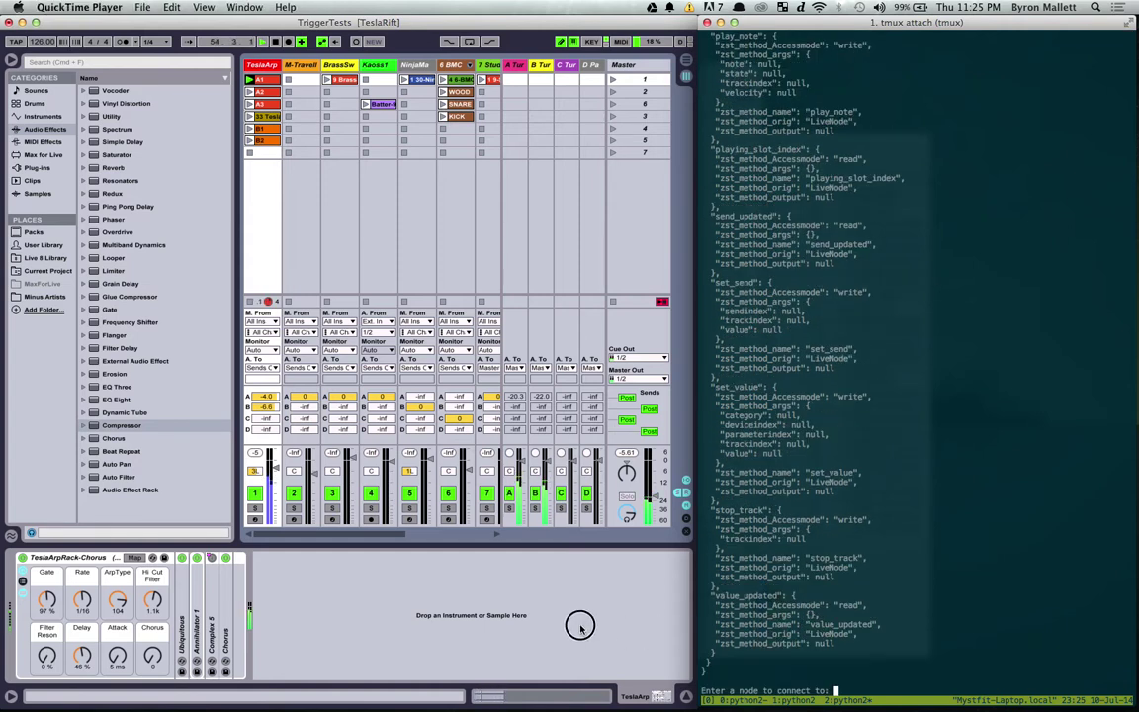
{"action": "left_click", "coordinate": [847, 662]}
{"action": "type", "text": "LiveNode"}
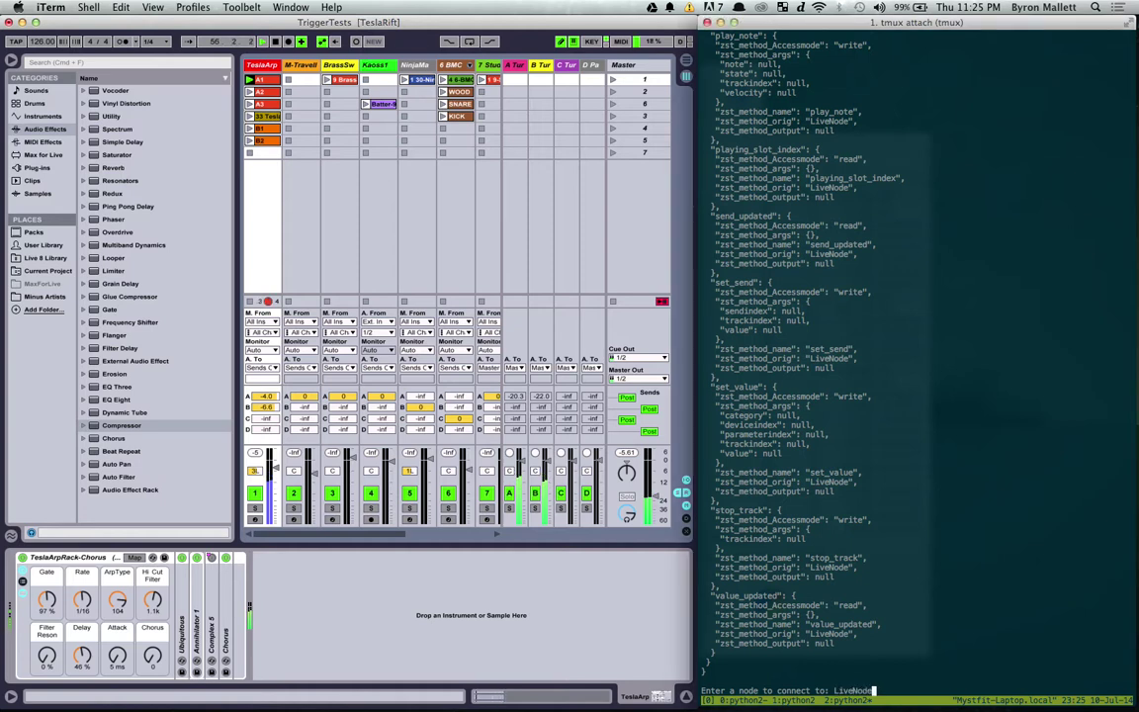
{"action": "key", "text": "Return"}
{"action": "type", "text": "fire_clip"}
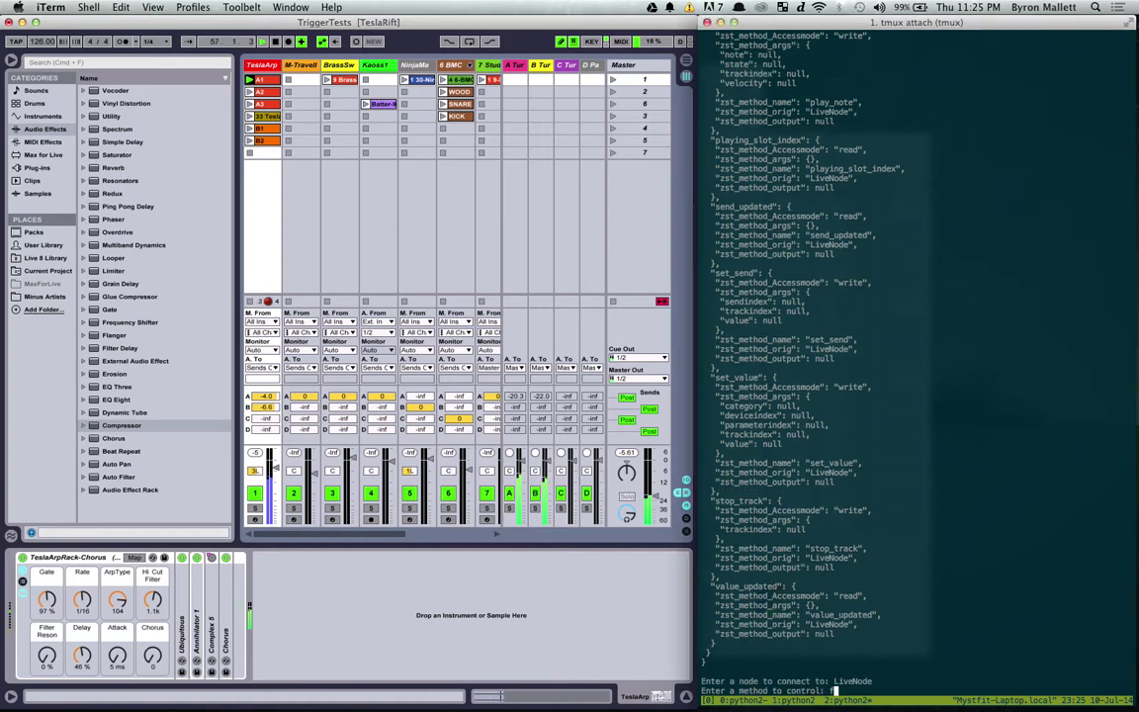
{"action": "key", "text": "Return"}
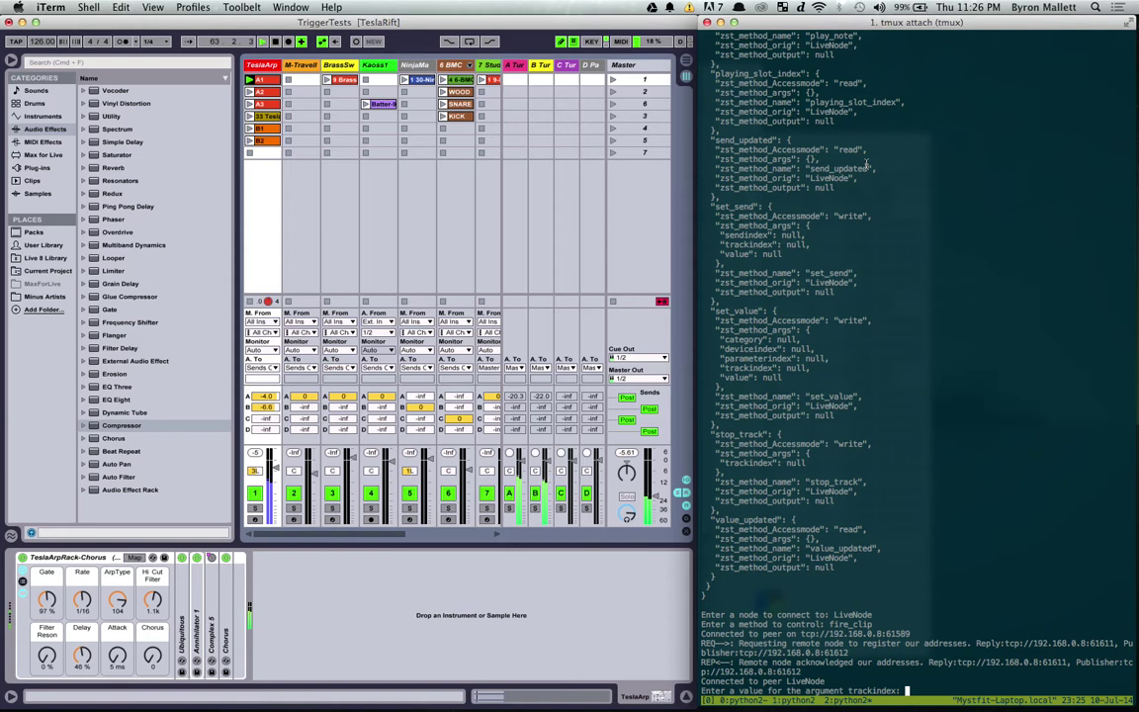
Step: Check the Showtime server log in tmux window 0 to confirm fire_clip registered
{"action": "key", "text": "ctrl+b"}
{"action": "key", "text": "w"}
{"action": "key", "text": "Up"}
{"action": "key", "text": "Up"}
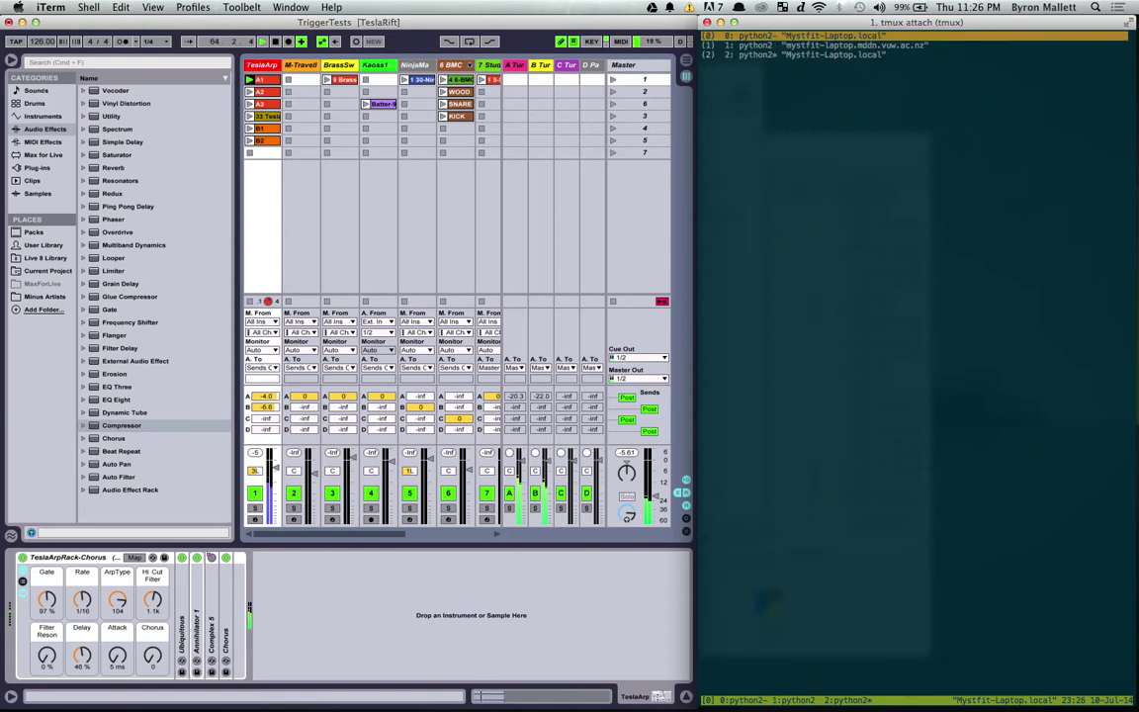
{"action": "key", "text": "Return"}
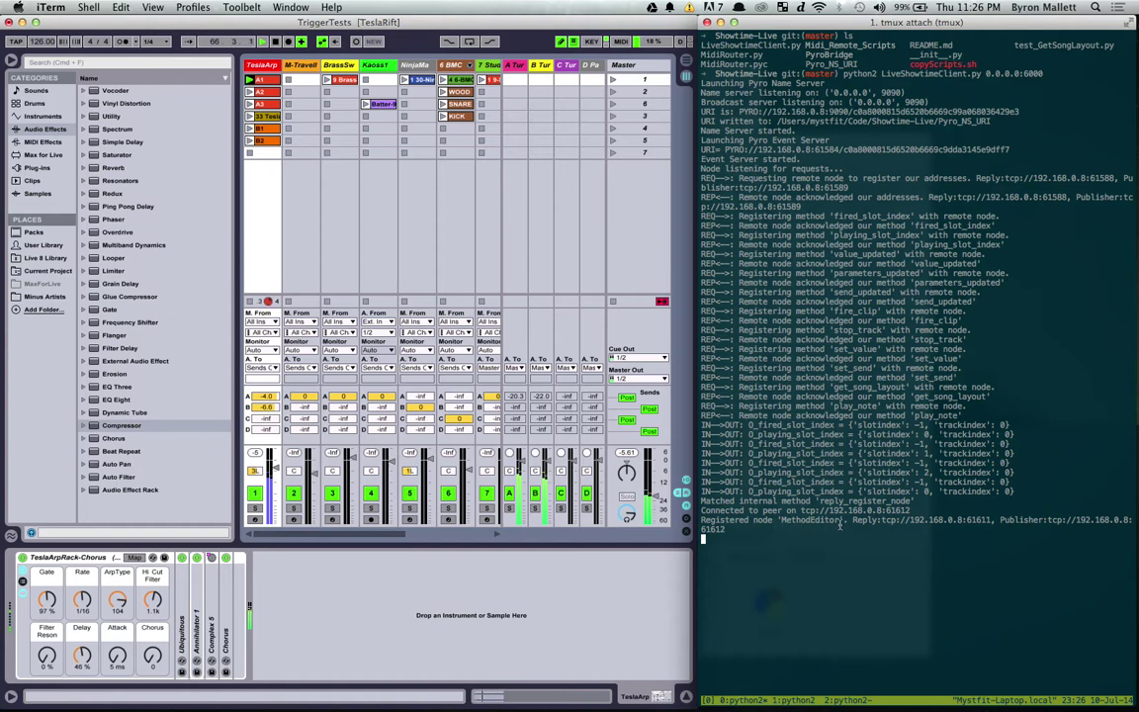
{"action": "key", "text": "ctrl+b"}
Step: Back in the method editor, fire TeslaArp clips 1 and 2 using trackindex 0
{"action": "key", "text": "2"}
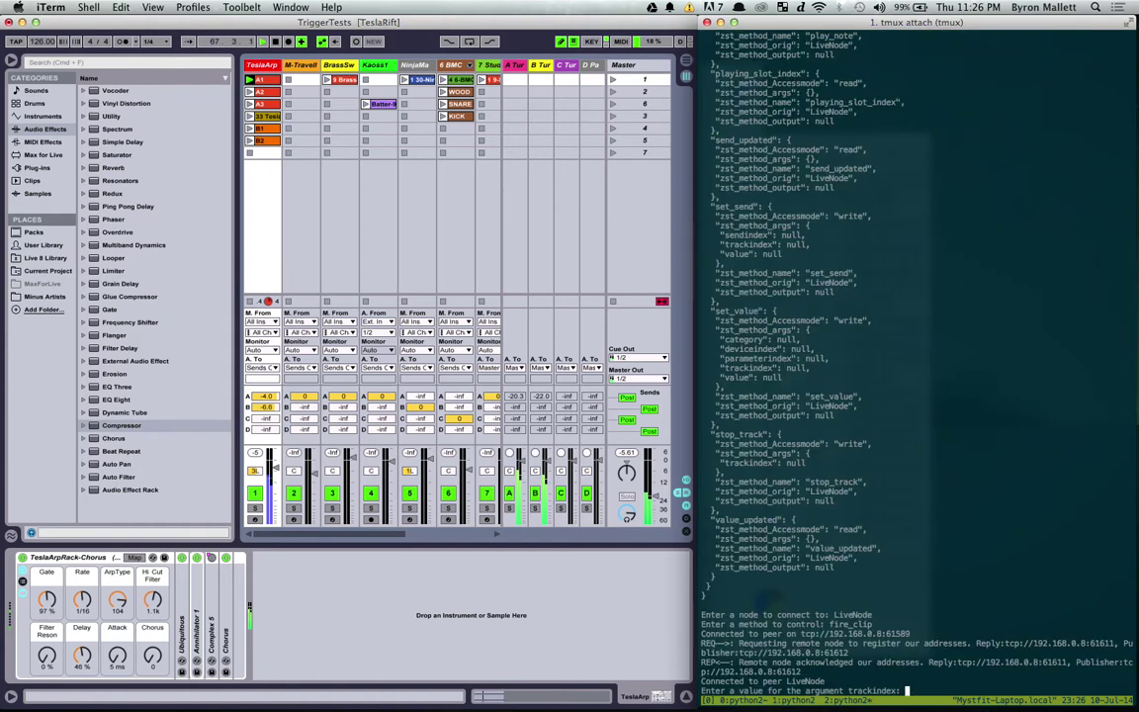
{"action": "key", "text": "ctrl+b"}
{"action": "key", "text": "bracketleft"}
{"action": "type", "text": "0"}
{"action": "key", "text": "Return"}
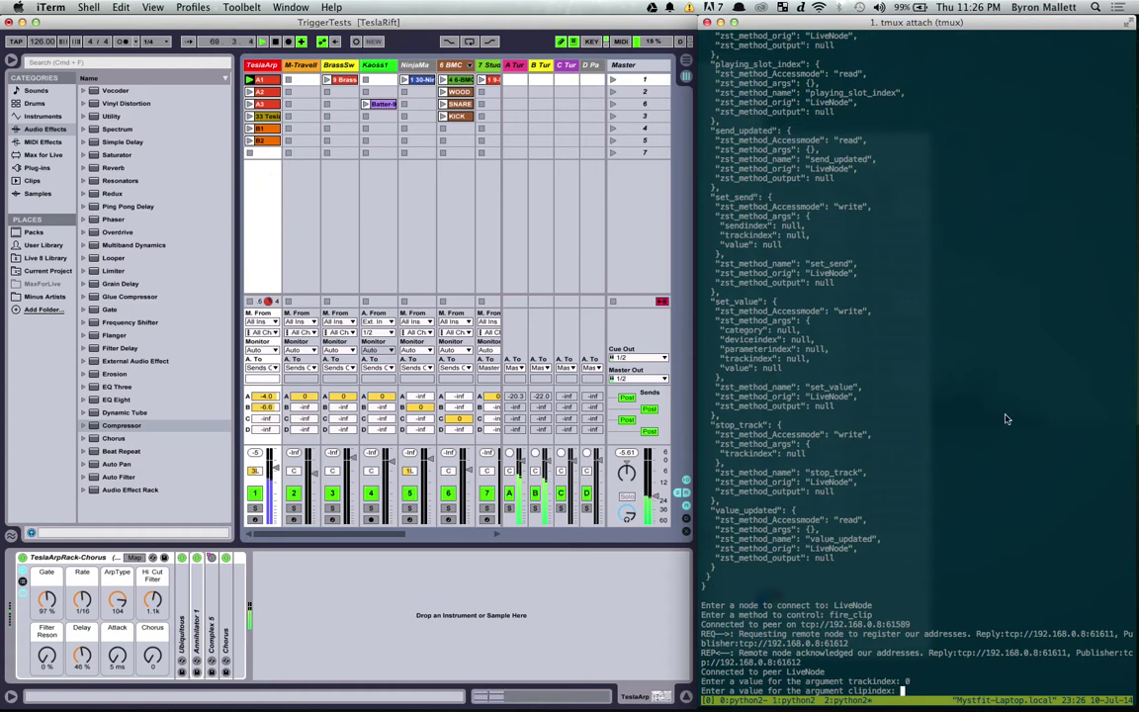
{"action": "type", "text": "1"}
{"action": "key", "text": "Return"}
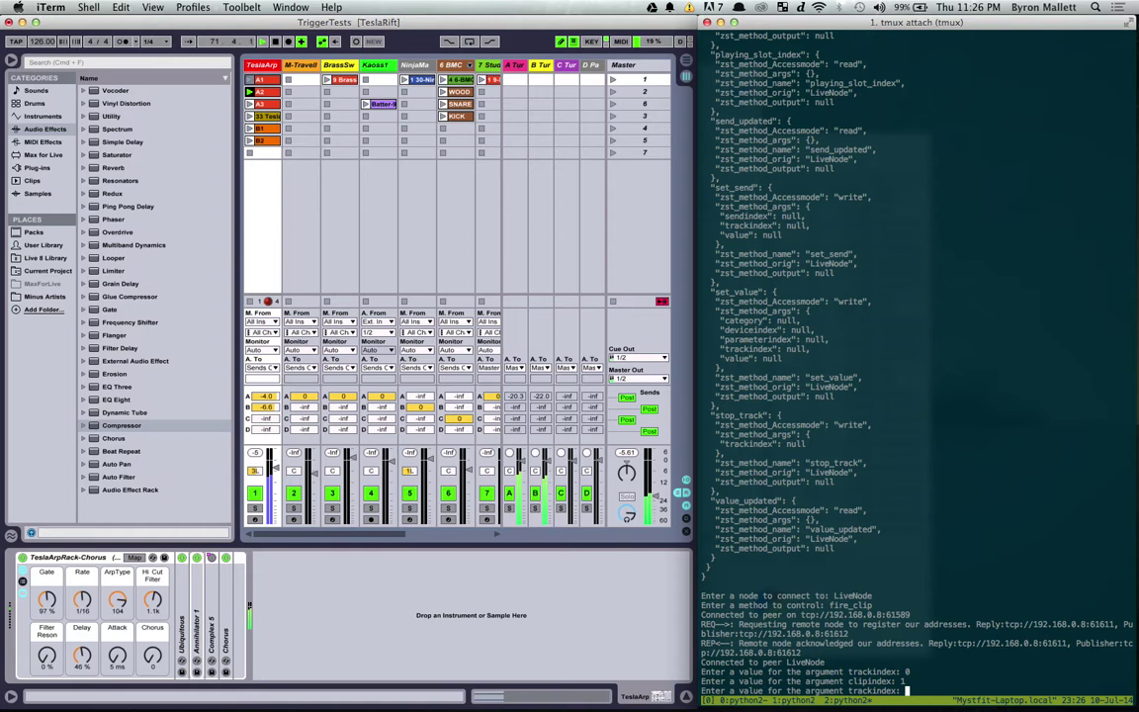
{"action": "type", "text": "0"}
{"action": "key", "text": "Return"}
{"action": "type", "text": "2"}
{"action": "key", "text": "Return"}
{"action": "type", "text": "0"}
Step: Fire TeslaArp clips 1 and 0 on track 0 again
{"action": "key", "text": "Return"}
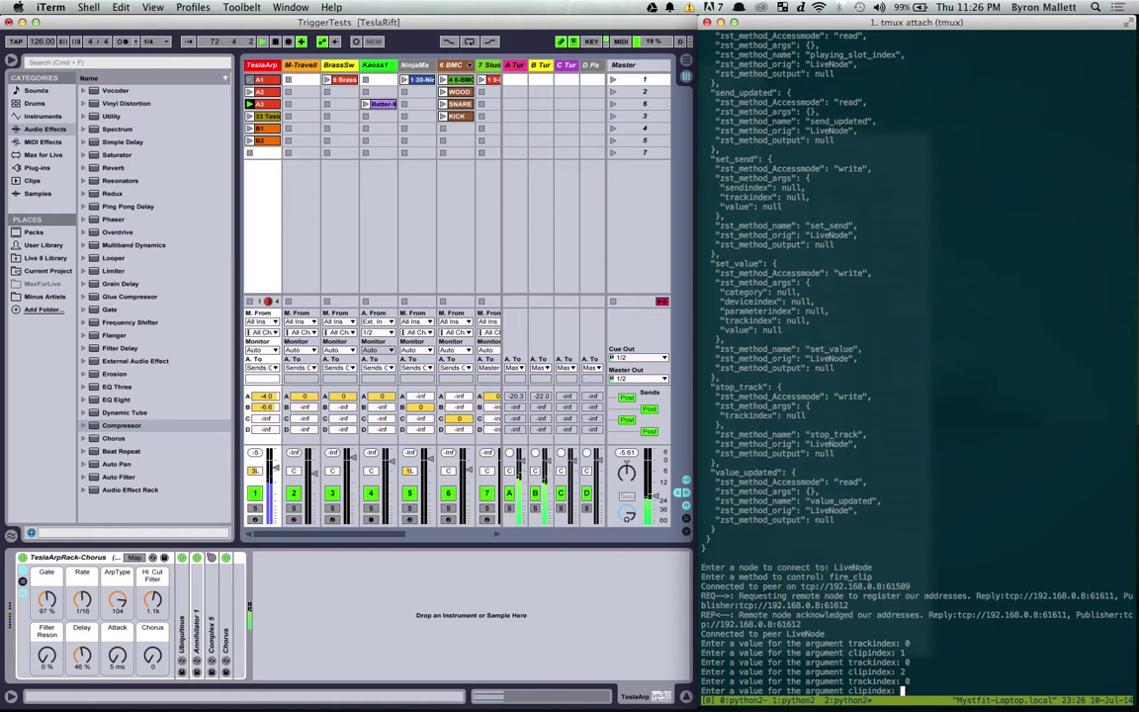
{"action": "type", "text": "1"}
{"action": "key", "text": "Return"}
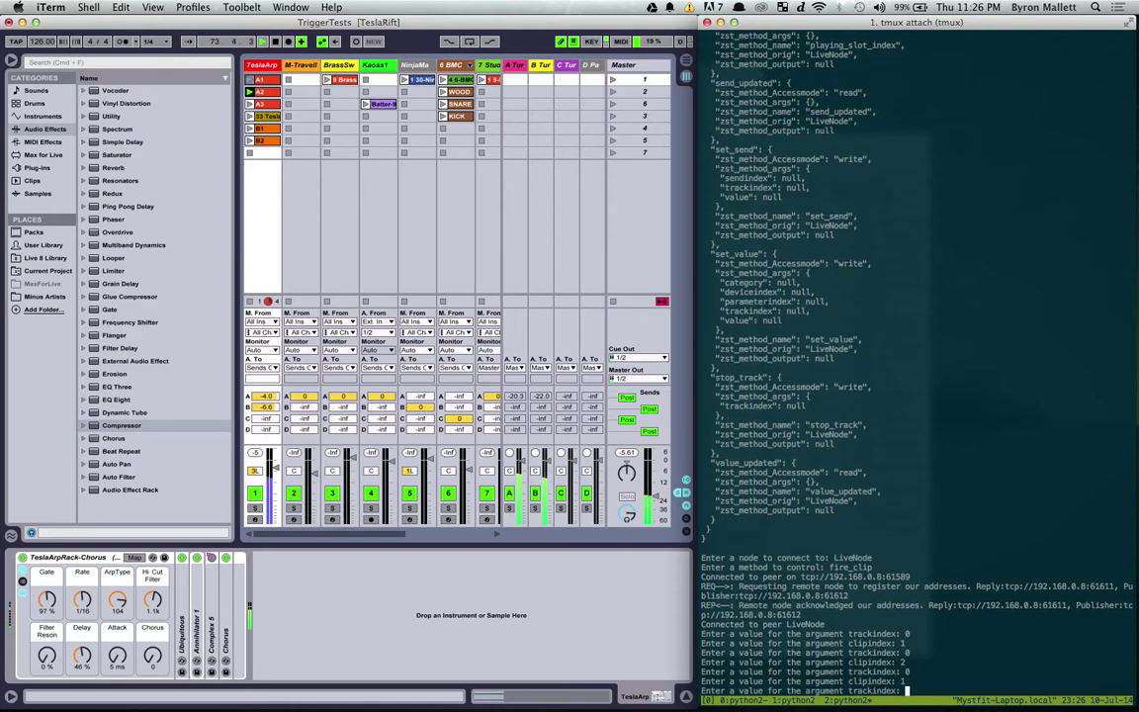
{"action": "type", "text": "0"}
{"action": "key", "text": "Return"}
{"action": "type", "text": "0"}
{"action": "key", "text": "Return"}
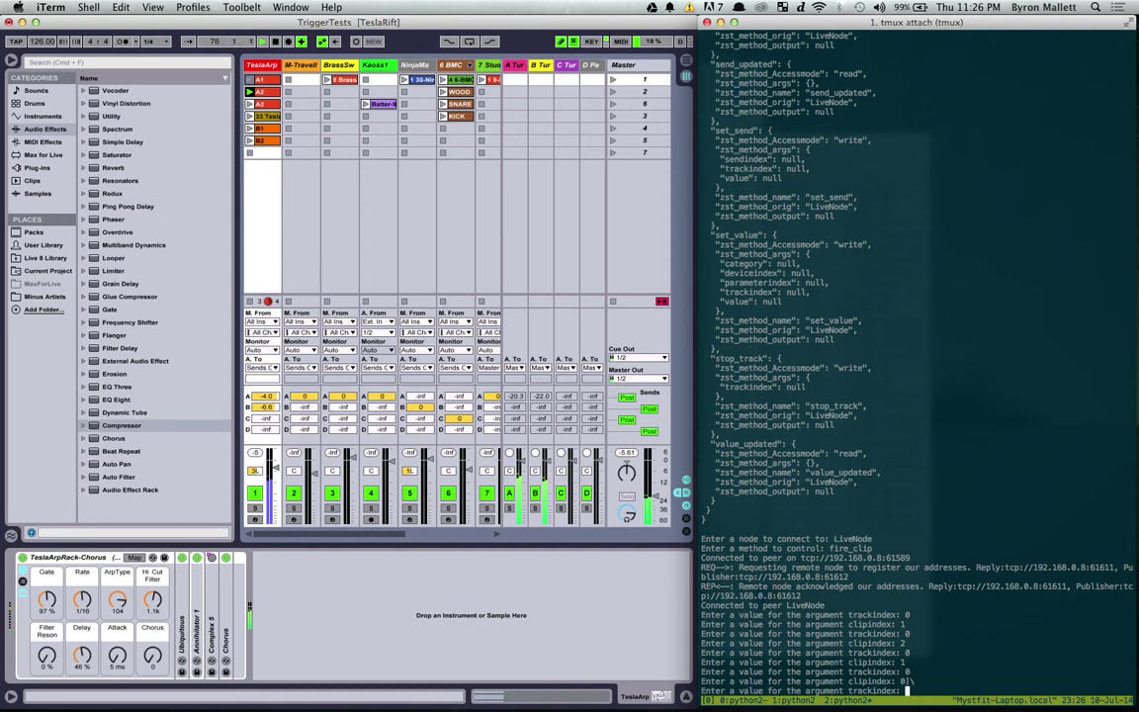
{"action": "type", "text": "0"}
{"action": "key", "text": "Return"}
{"action": "type", "text": "0"}
{"action": "key", "text": "Return"}
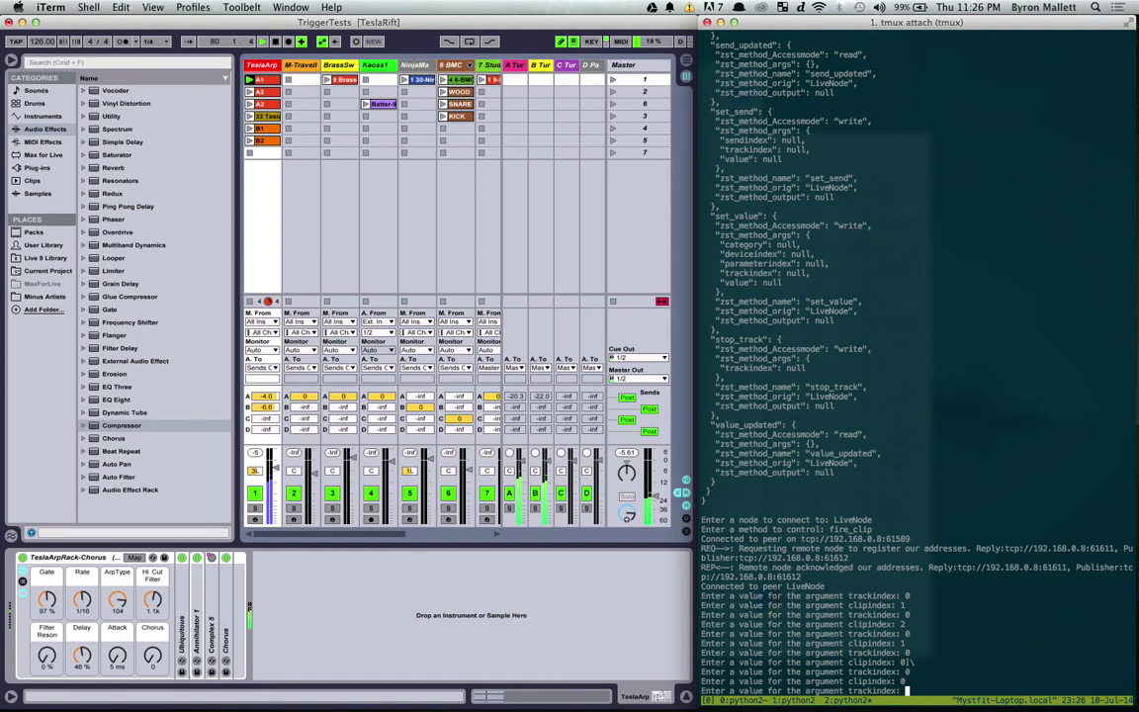
Step: Fire clip 0 on track 4 and lower the NinjaMa volume to -19.5 dB
{"action": "type", "text": "4"}
{"action": "key", "text": "Return"}
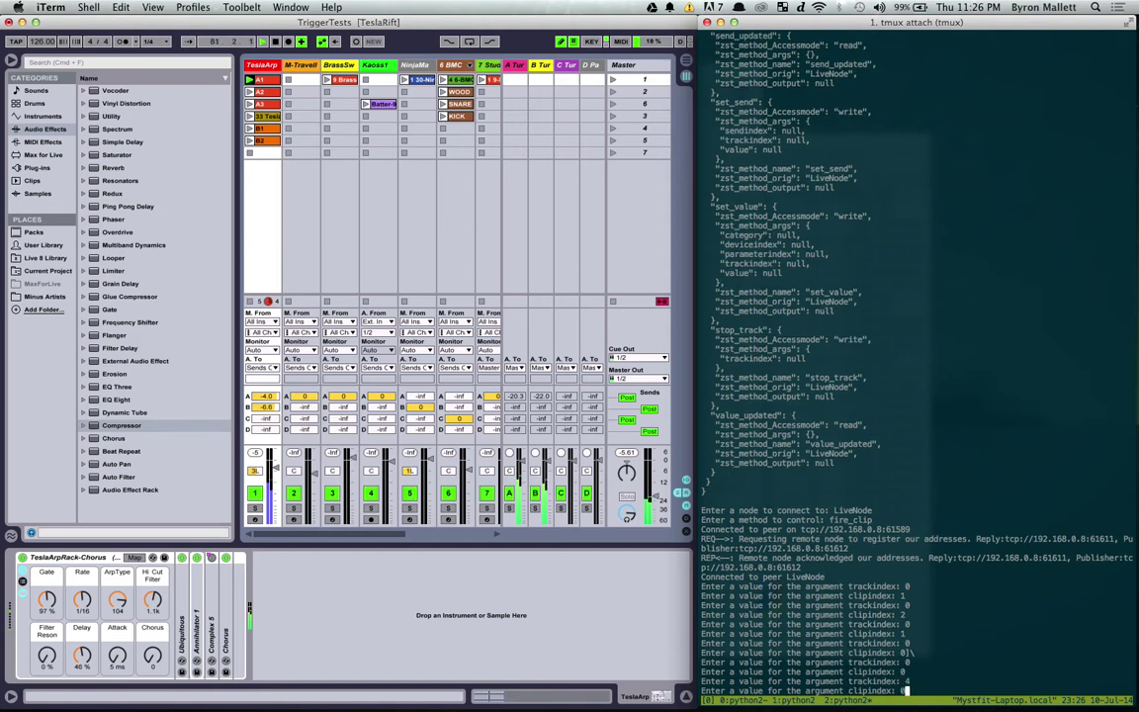
{"action": "type", "text": "0"}
{"action": "key", "text": "Return"}
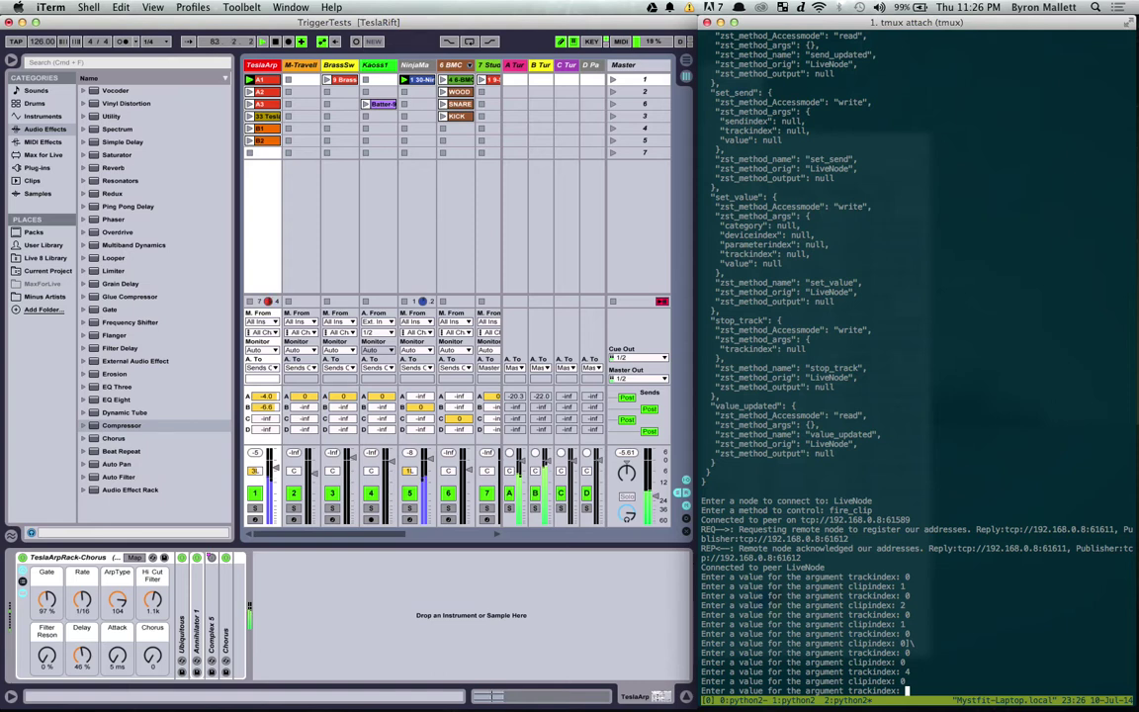
{"action": "left_click", "coordinate": [652, 494]}
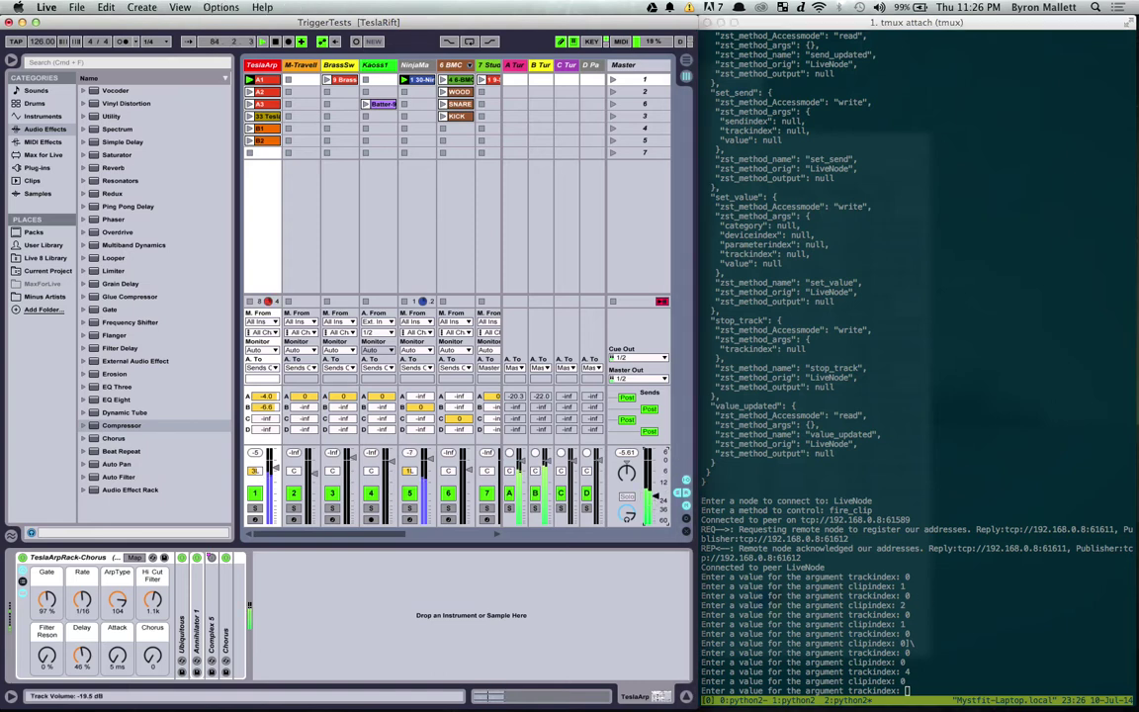
{"action": "left_click_drag", "start_coordinate": [654, 494], "coordinate": [654, 499]}
{"action": "left_click", "coordinate": [938, 645]}
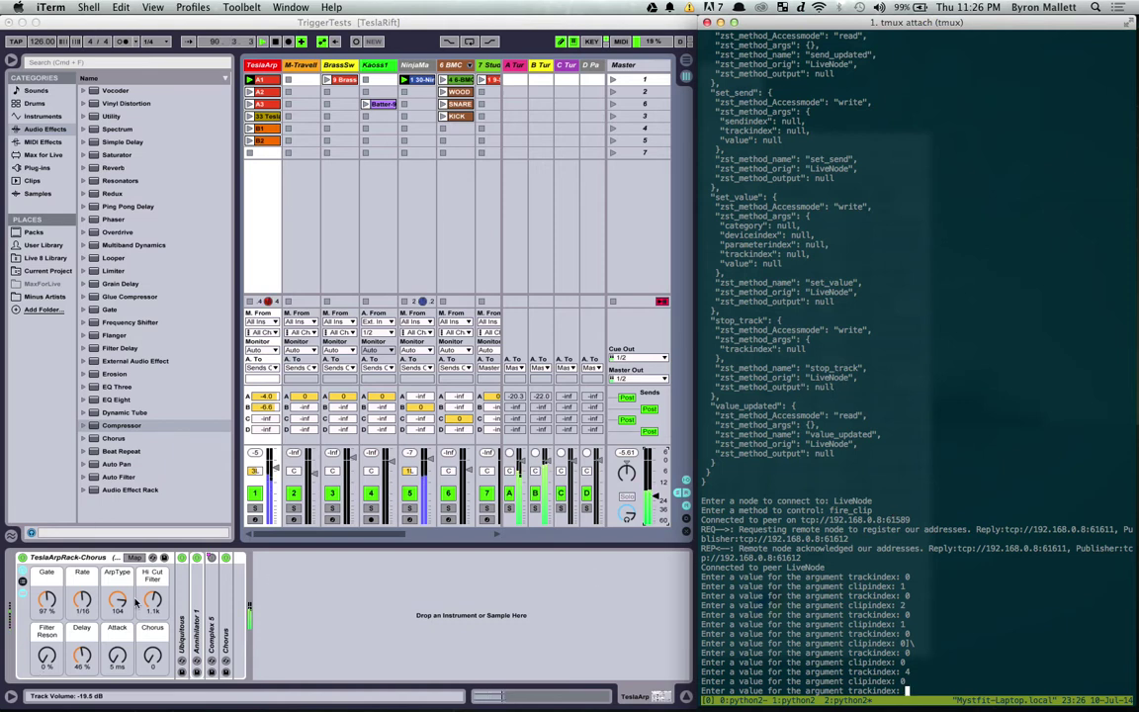
Step: Restart test_MethodEditor.py and target LiveNode's set_value method
{"action": "key", "text": "ctrl+c"}
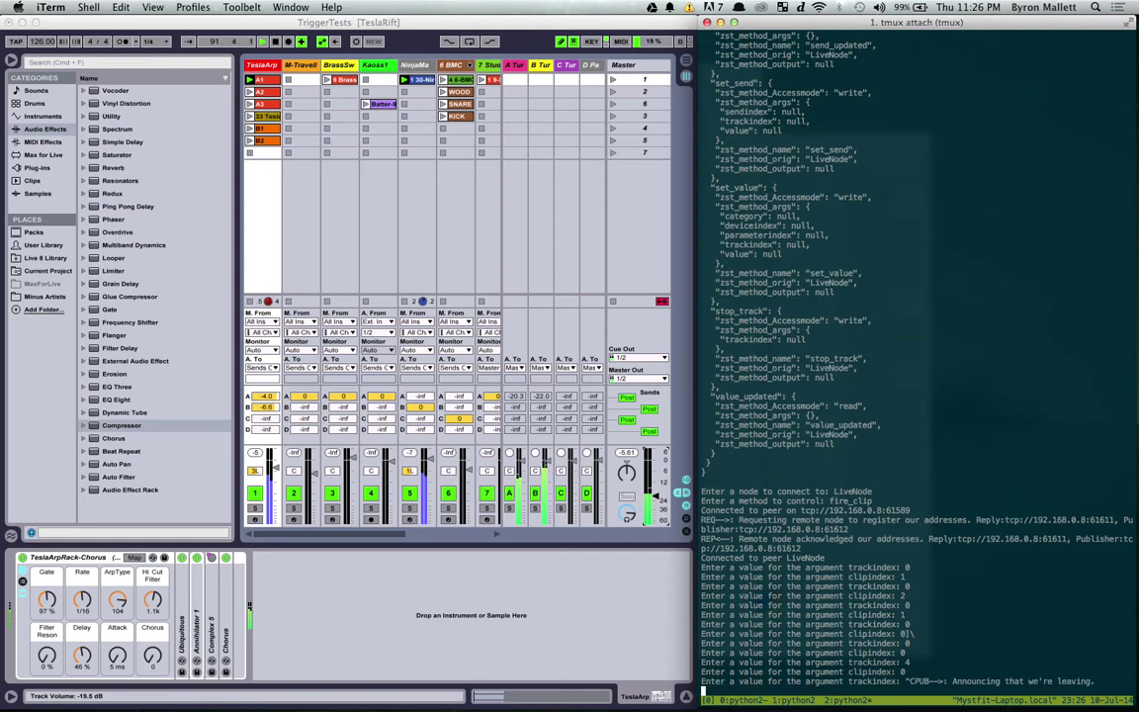
{"action": "key", "text": "Up"}
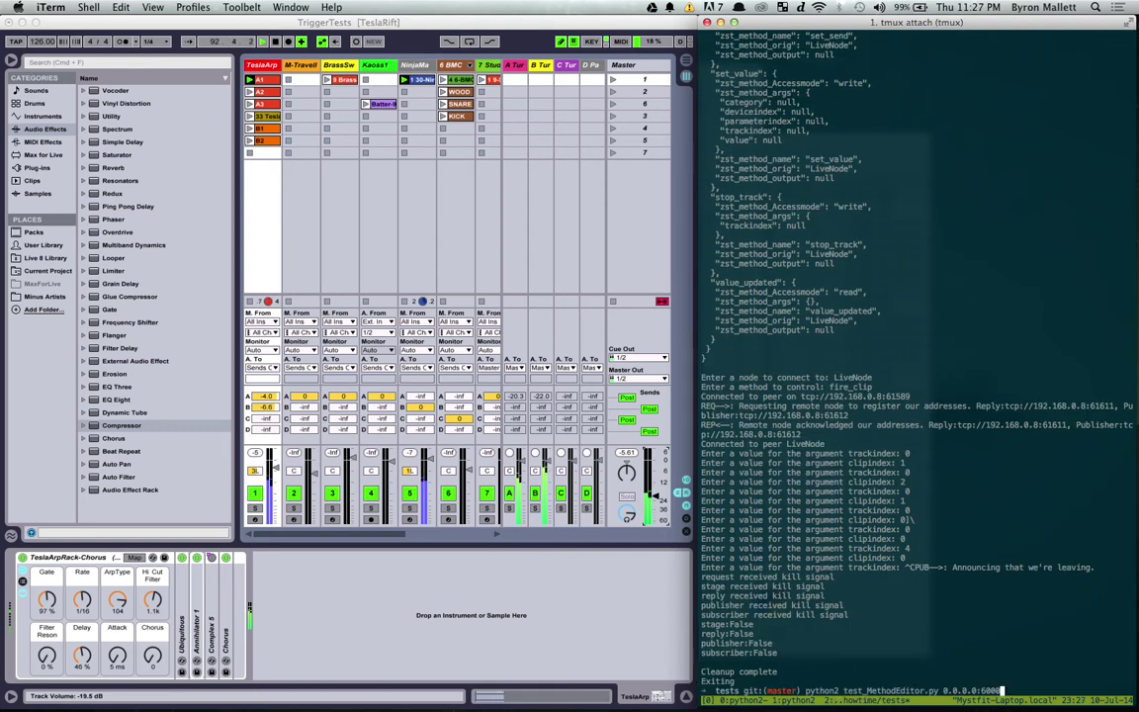
{"action": "key", "text": "Return"}
{"action": "type", "text": "LiveNode"}
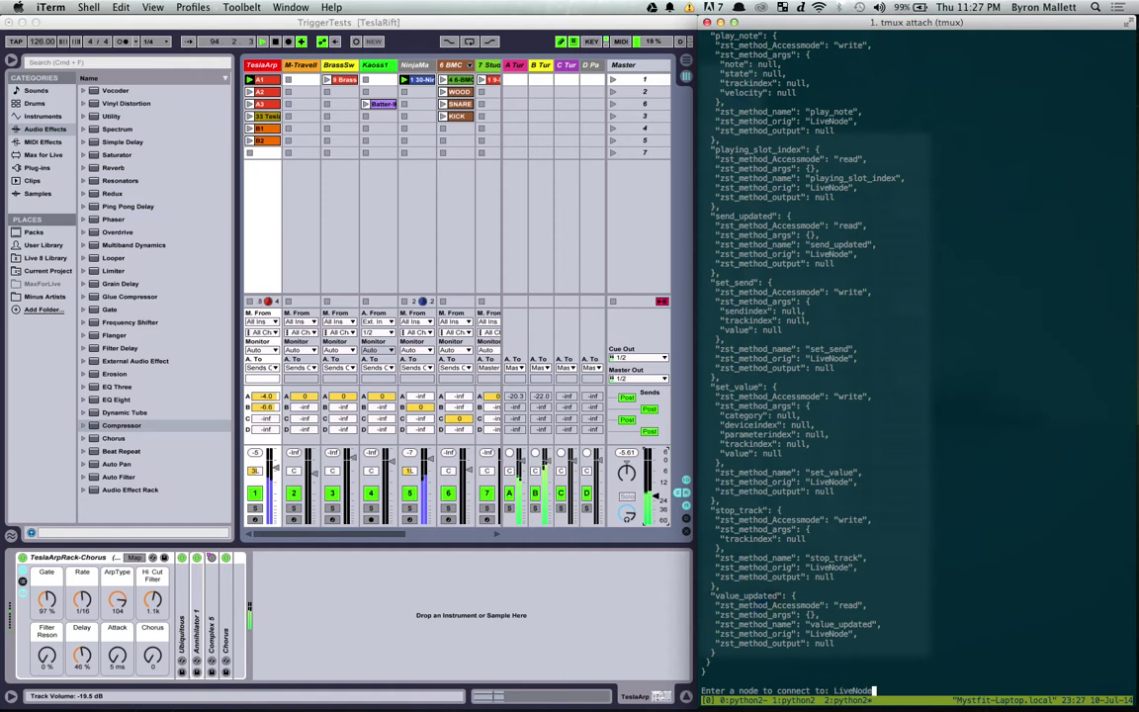
{"action": "key", "text": "Return"}
{"action": "type", "text": "set_value"}
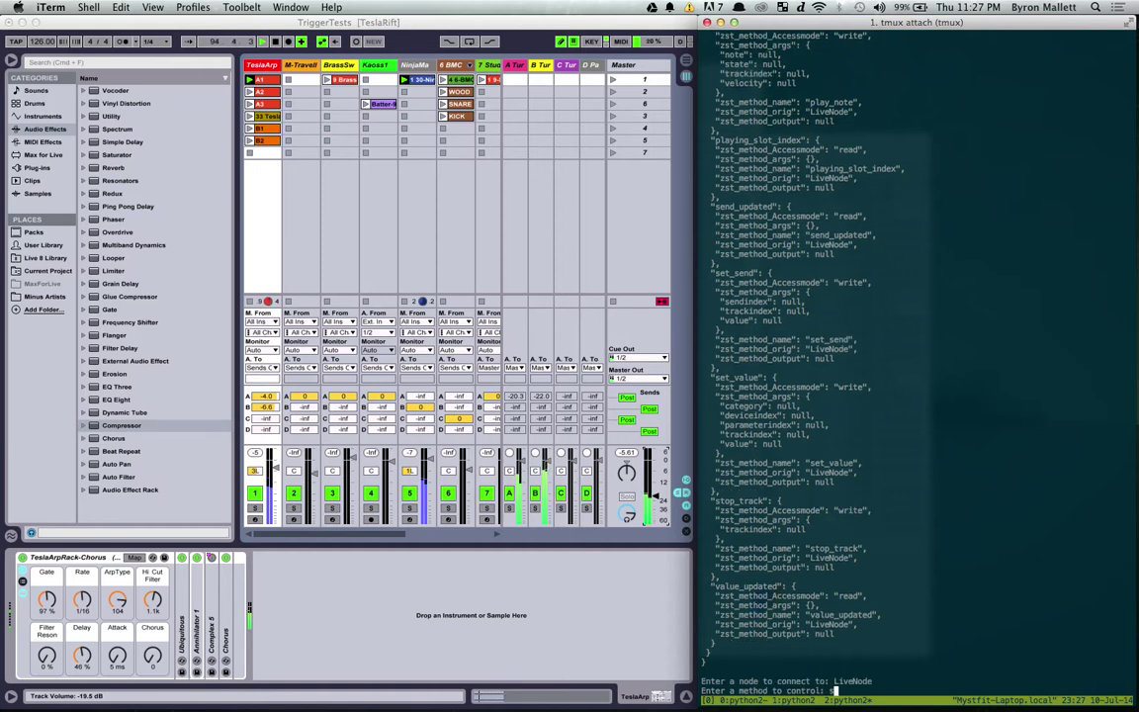
{"action": "key", "text": "Return"}
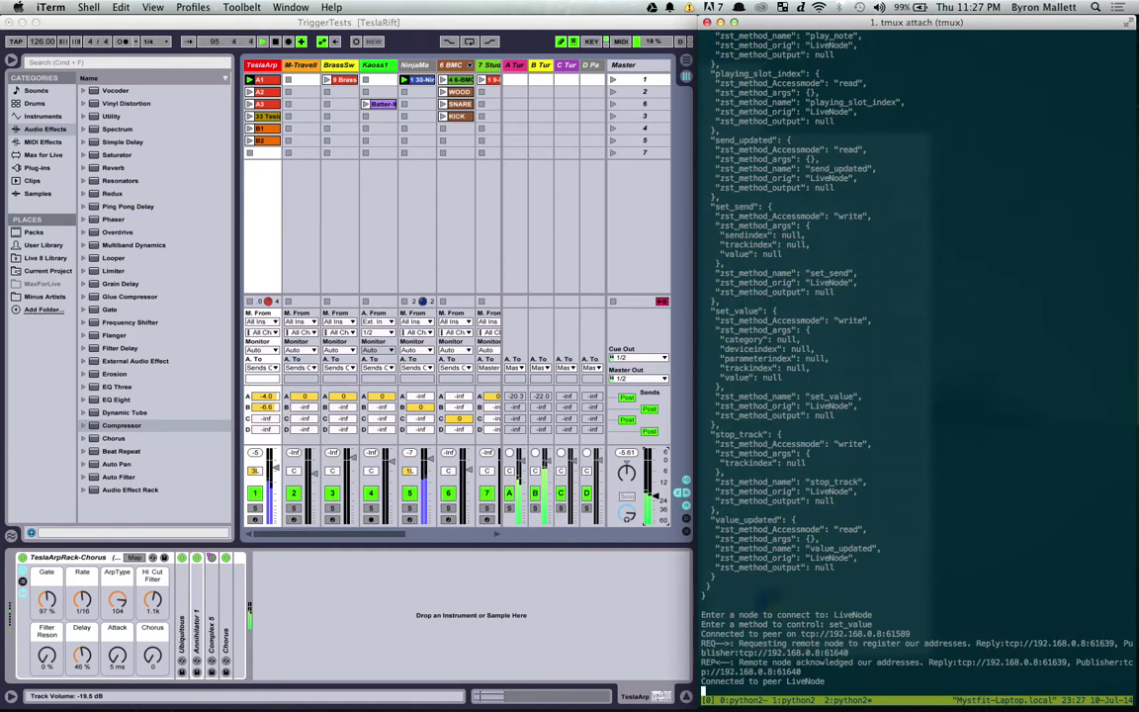
Step: Enter category 0, device index 0, track index 0 and value 20
{"action": "type", "text": "0"}
{"action": "key", "text": "Return"}
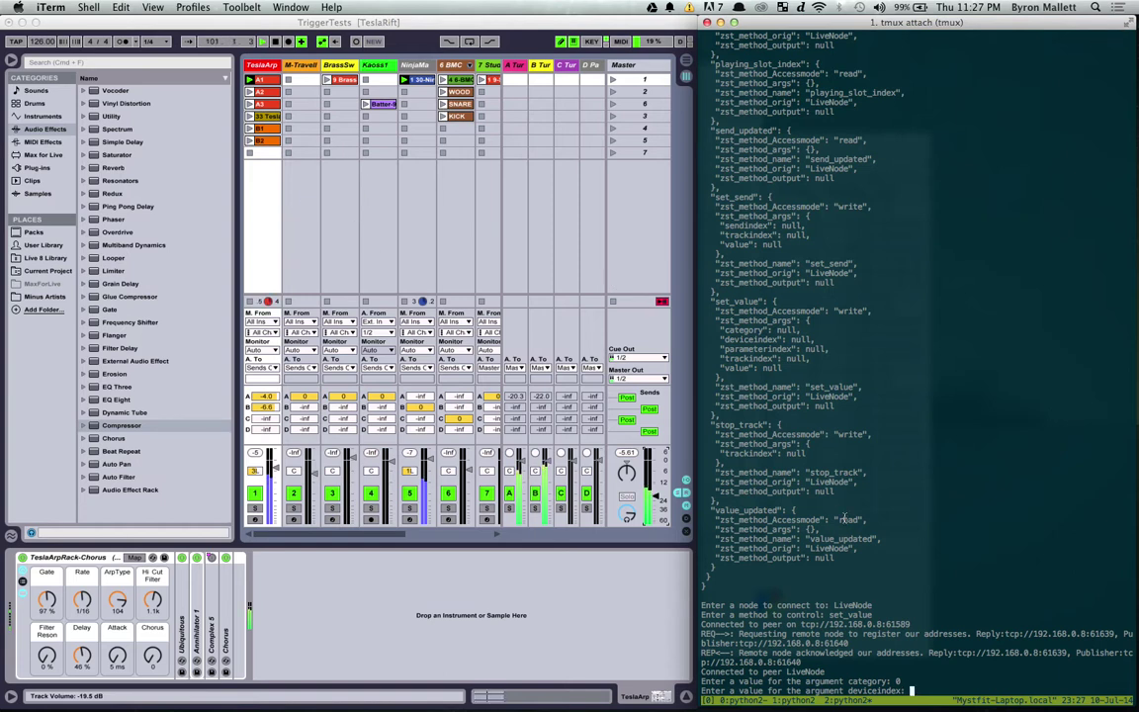
{"action": "type", "text": "0"}
{"action": "key", "text": "Return"}
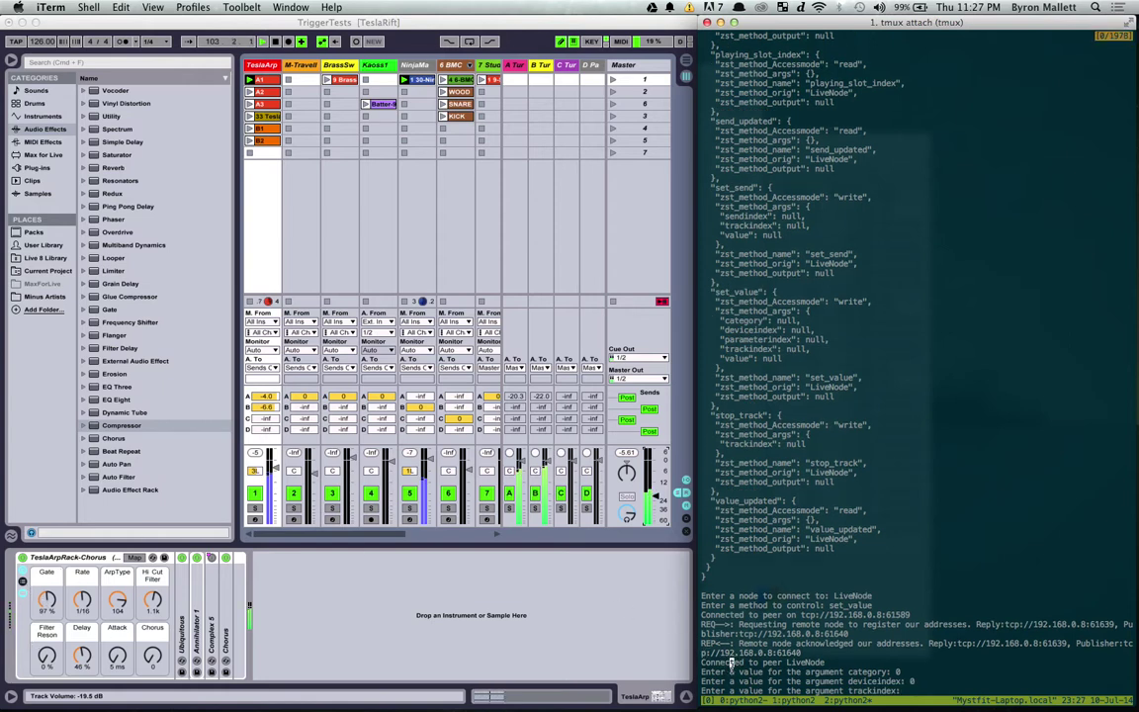
{"action": "type", "text": "0"}
{"action": "key", "text": "Return"}
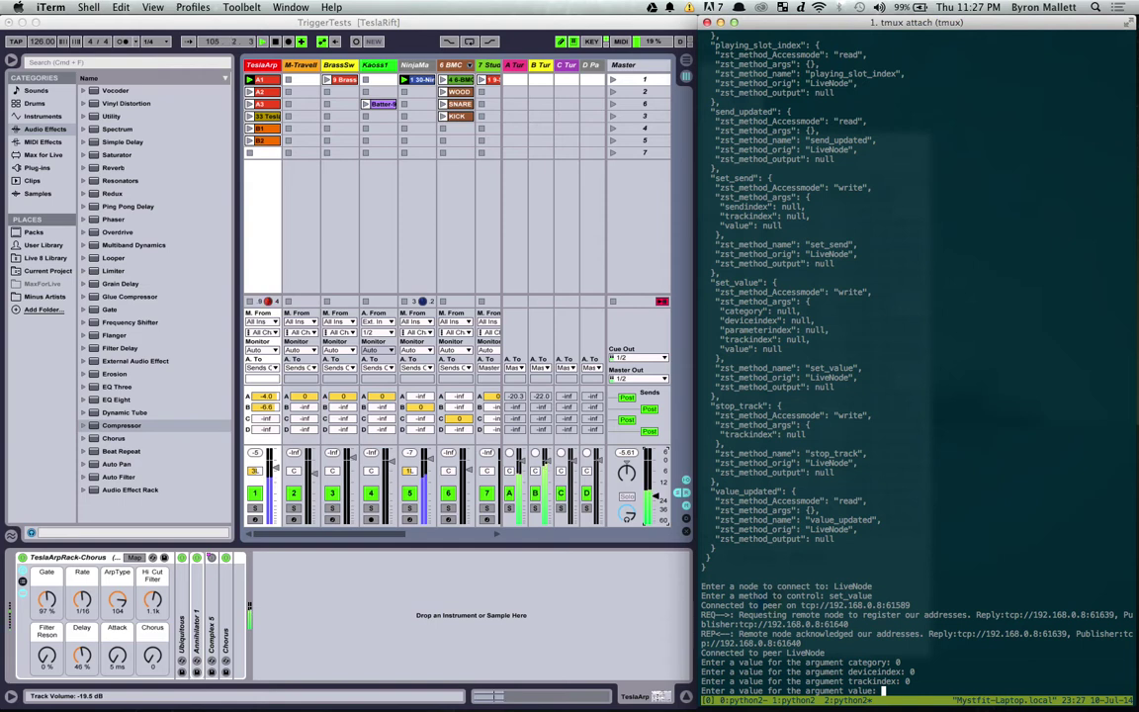
{"action": "type", "text": "20"}
{"action": "key", "text": "Return"}
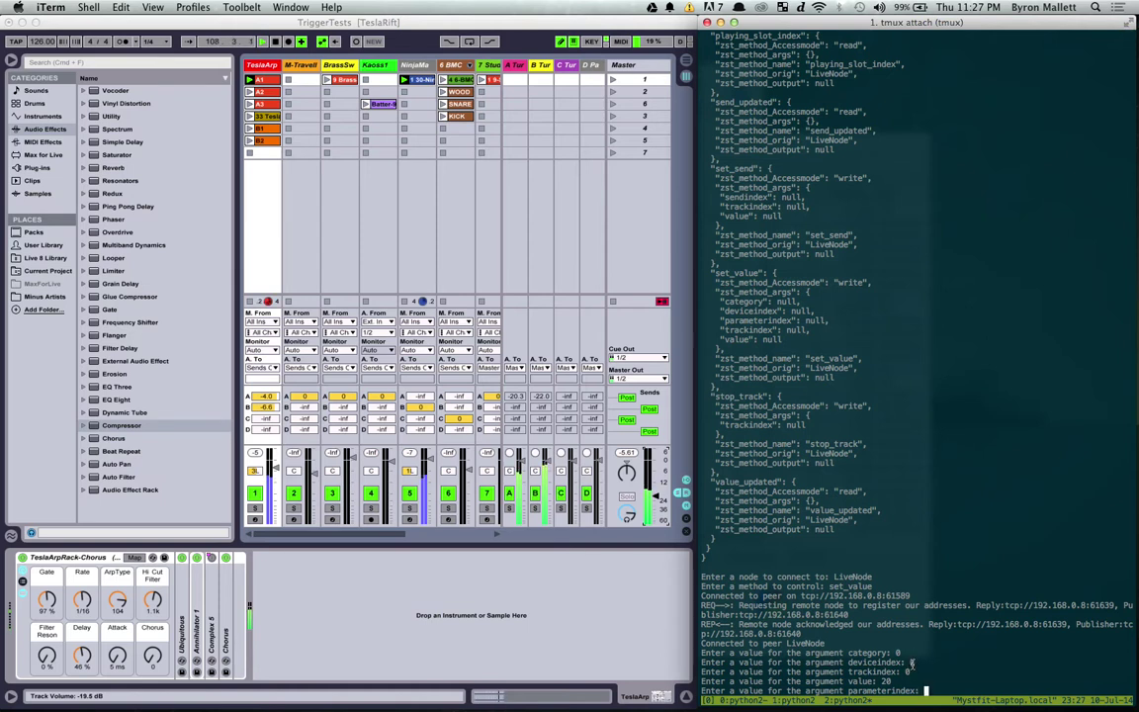
Step: Submit parameter index 1 to drop the Gate to 32%, then stop the script
{"action": "key", "text": "ctrl+b"}
{"action": "key", "text": "bracketleft"}
{"action": "key", "text": "q"}
{"action": "key", "text": "Return"}
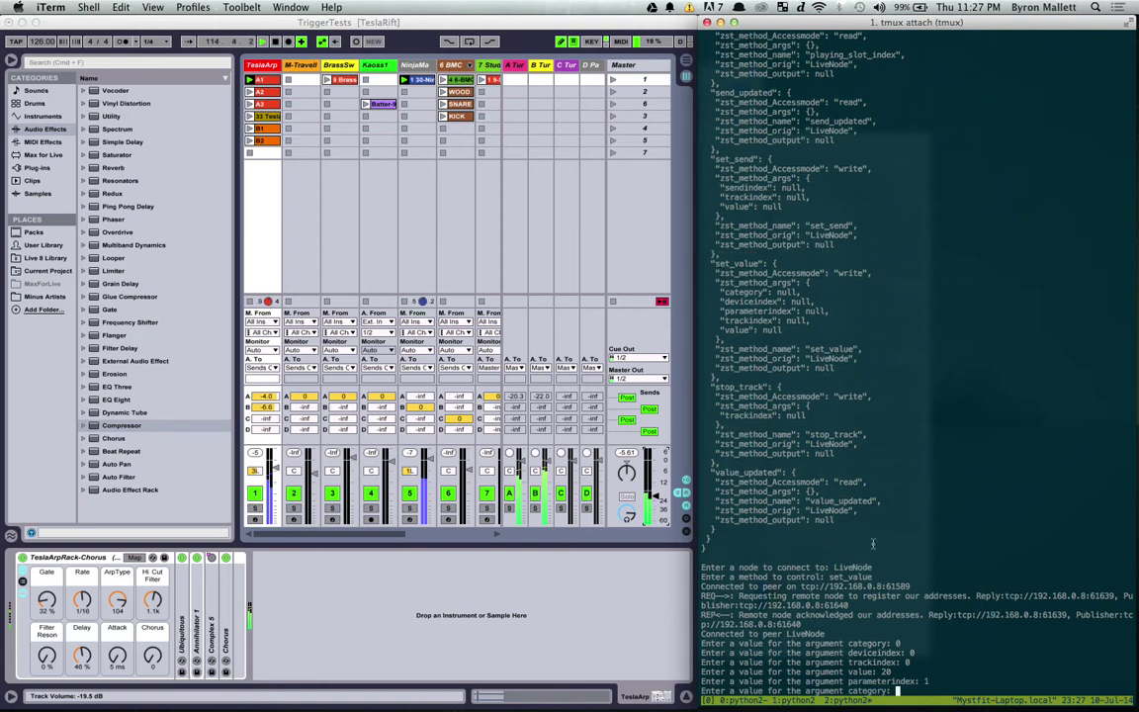
{"action": "left_click", "coordinate": [836, 653]}
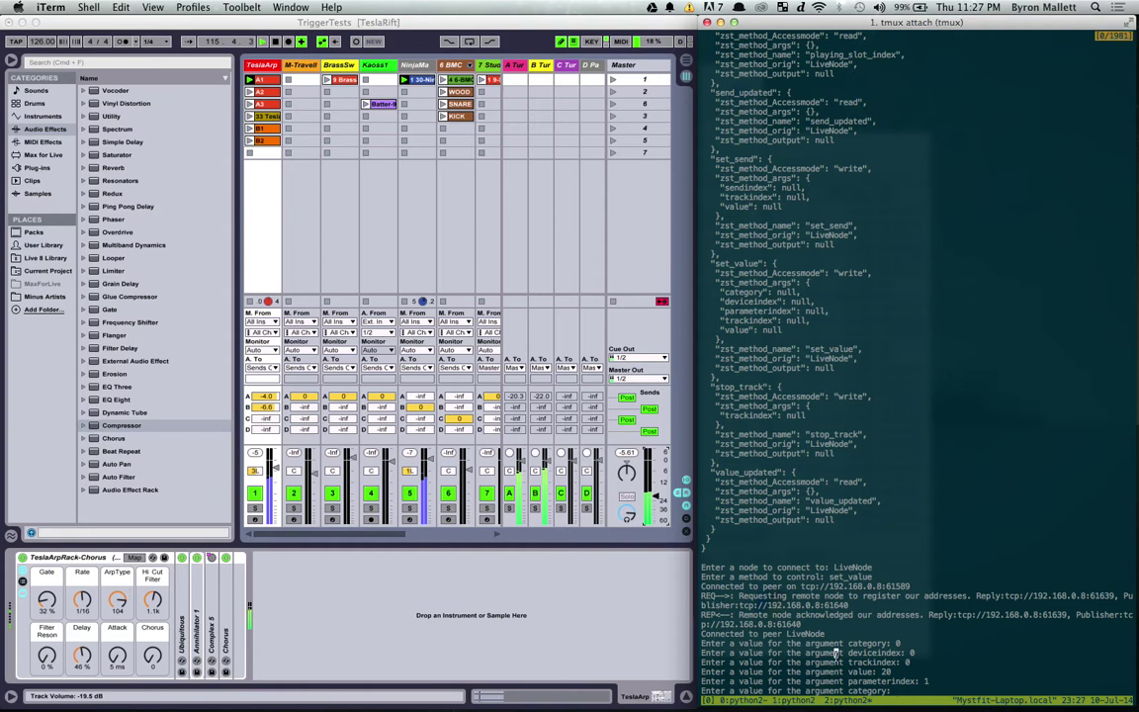
{"action": "key", "text": "q"}
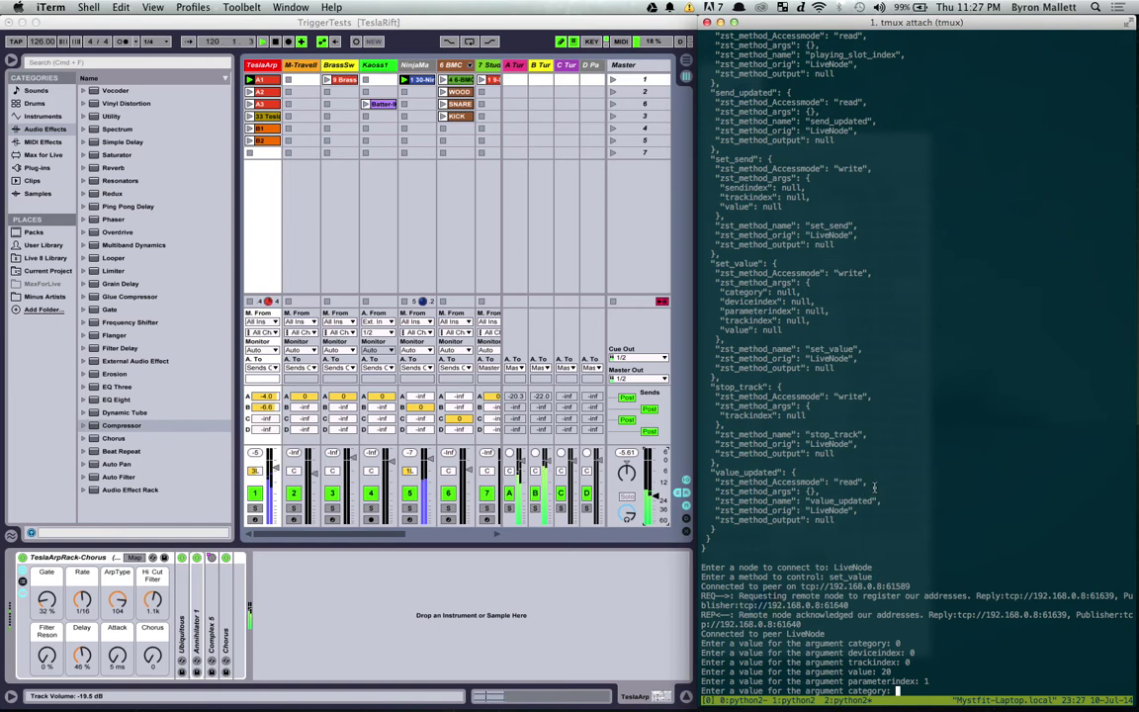
{"action": "key", "text": "ctrl+c"}
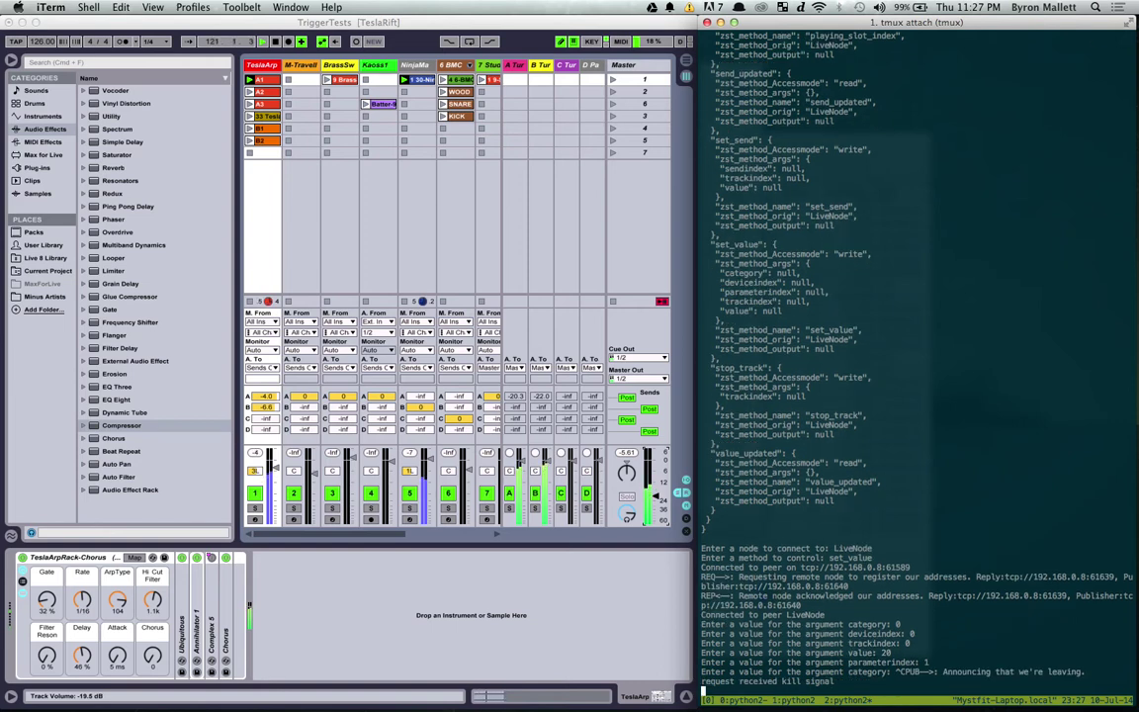
Step: Edit the previous command to run the SinewaveWriter script instead of MethodEditor
{"action": "key", "text": "Return"}
{"action": "key", "text": "Return"}
{"action": "key", "text": "Return"}
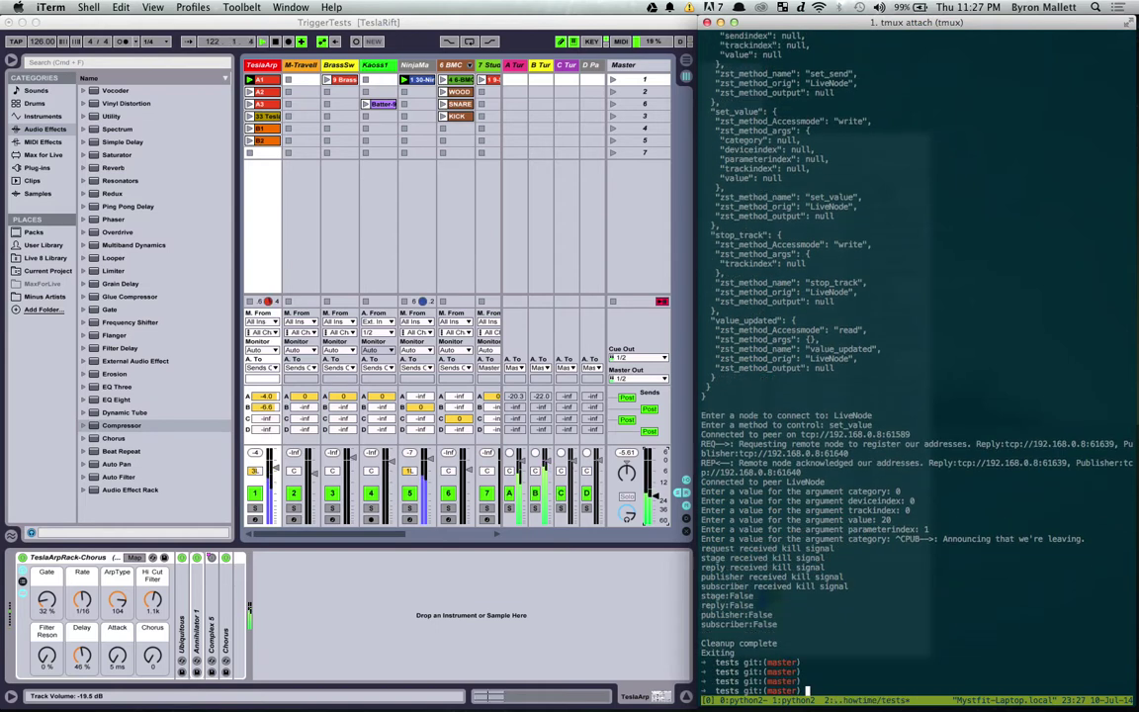
{"action": "key", "text": "Up"}
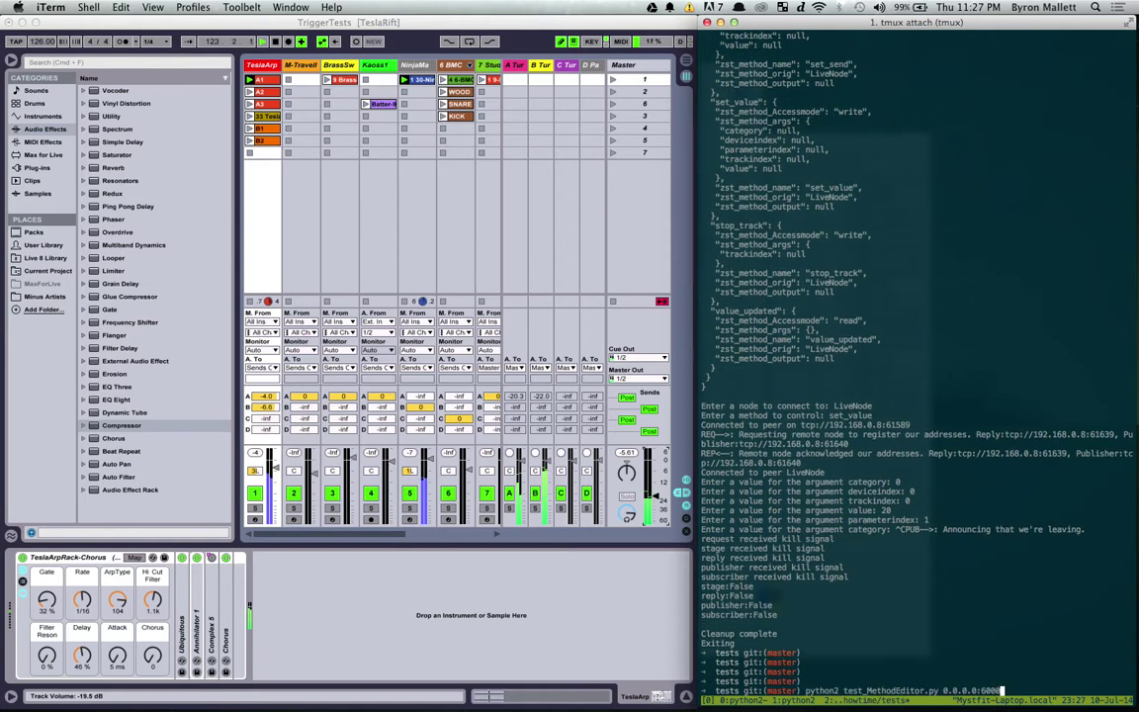
{"action": "key", "text": "Left"}
{"action": "key", "text": "Left"}
{"action": "key", "text": "Left"}
{"action": "key", "text": "Left"}
{"action": "key", "text": "Left"}
{"action": "key", "text": "Left"}
{"action": "key", "text": "Left"}
{"action": "key", "text": "Left"}
{"action": "key", "text": "Left"}
{"action": "key", "text": "Left"}
{"action": "key", "text": "Left"}
{"action": "key", "text": "Left"}
{"action": "key", "text": "Left"}
{"action": "key", "text": "Left"}
{"action": "key", "text": "Left"}
{"action": "key", "text": "Left"}
{"action": "key", "text": "BackSpace"}
{"action": "key", "text": "BackSpace"}
{"action": "key", "text": "BackSpace"}
{"action": "key", "text": "BackSpace"}
{"action": "key", "text": "BackSpace"}
{"action": "key", "text": "BackSpace"}
{"action": "key", "text": "BackSpace"}
{"action": "key", "text": "BackSpace"}
{"action": "key", "text": "BackSpace"}
{"action": "key", "text": "BackSpace"}
{"action": "key", "text": "BackSpace"}
{"action": "key", "text": "BackSpace"}
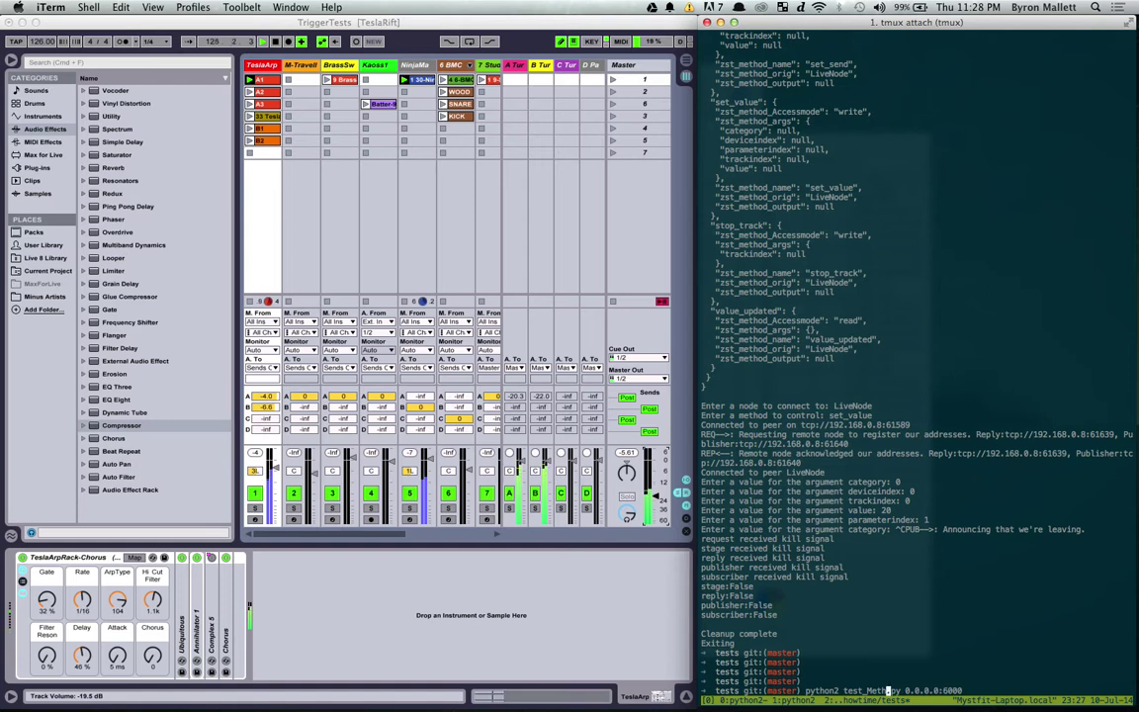
{"action": "type", "text": "SinewaveWriter"}
{"action": "key", "text": "Right"}
{"action": "key", "text": "Right"}
{"action": "key", "text": "Right"}
{"action": "key", "text": "Right"}
{"action": "key", "text": "Return"}
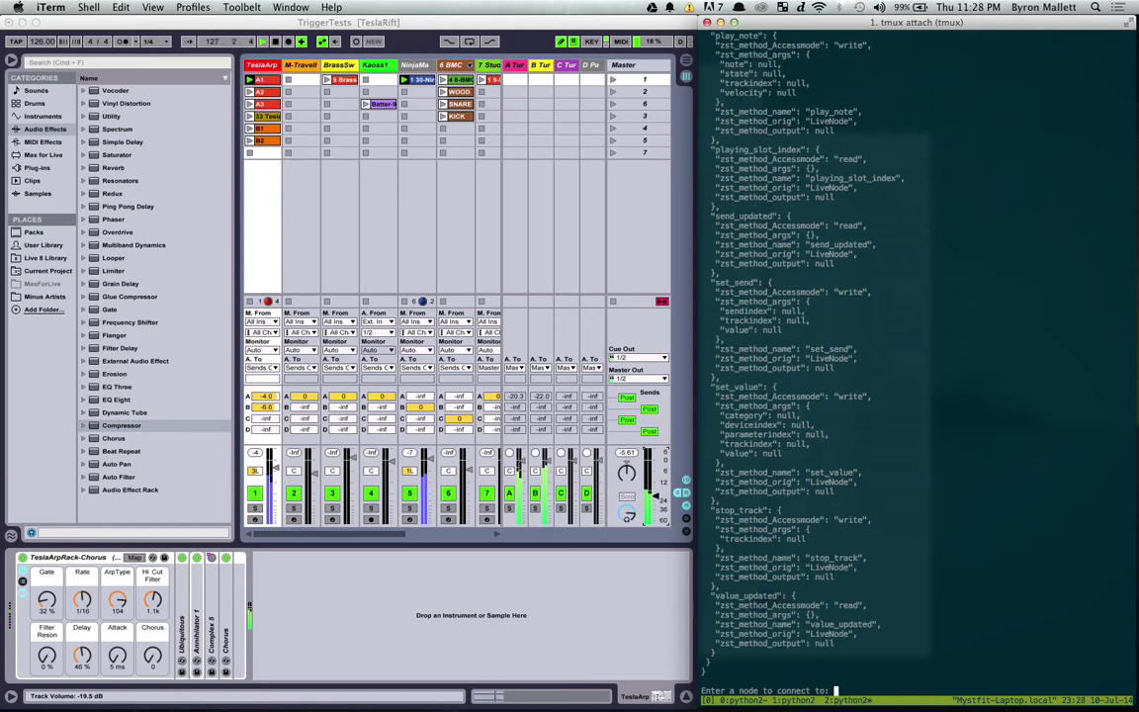
Step: Connect to LiveNode and choose its set_value method
{"action": "type", "text": "LiveNode"}
{"action": "key", "text": "Return"}
{"action": "type", "text": "set_value"}
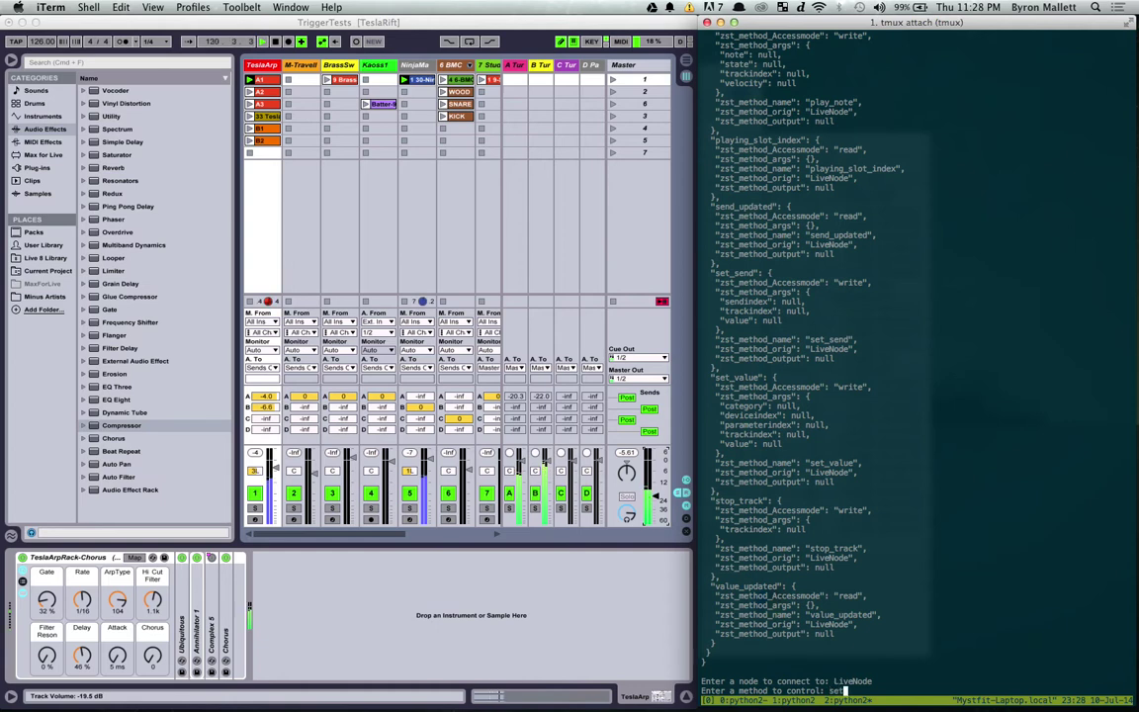
{"action": "key", "text": "Return"}
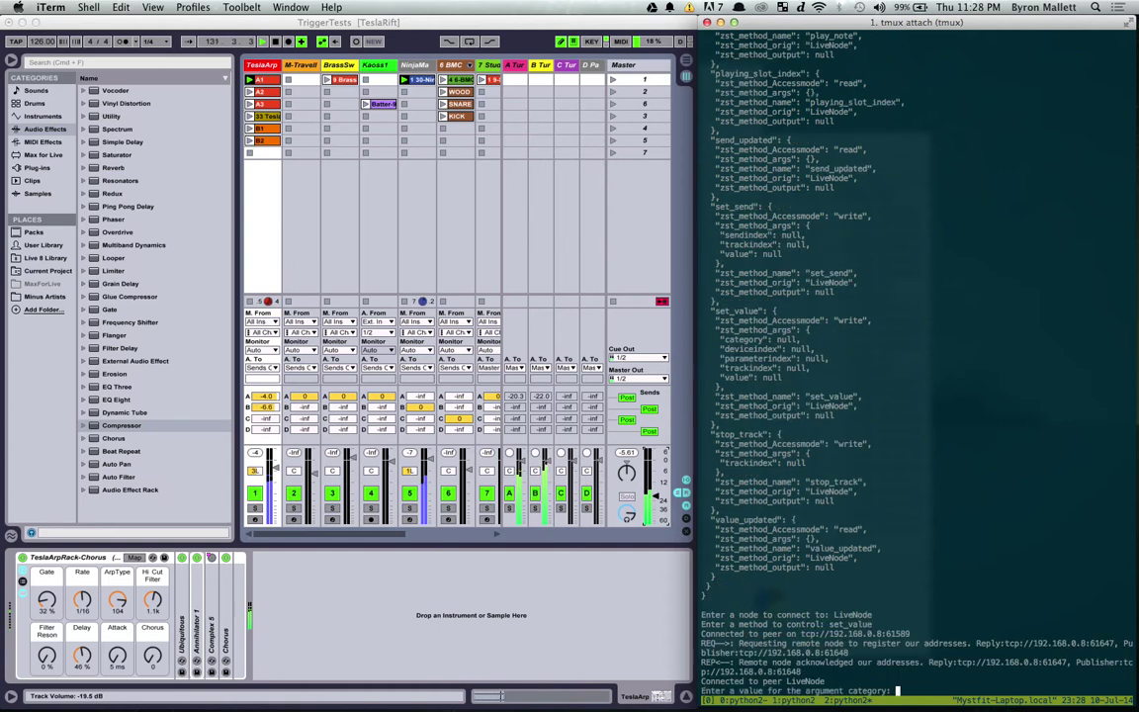
Step: Enter 0 for category, device, track and value, and 1 for parameter index
{"action": "type", "text": "0"}
{"action": "key", "text": "Return"}
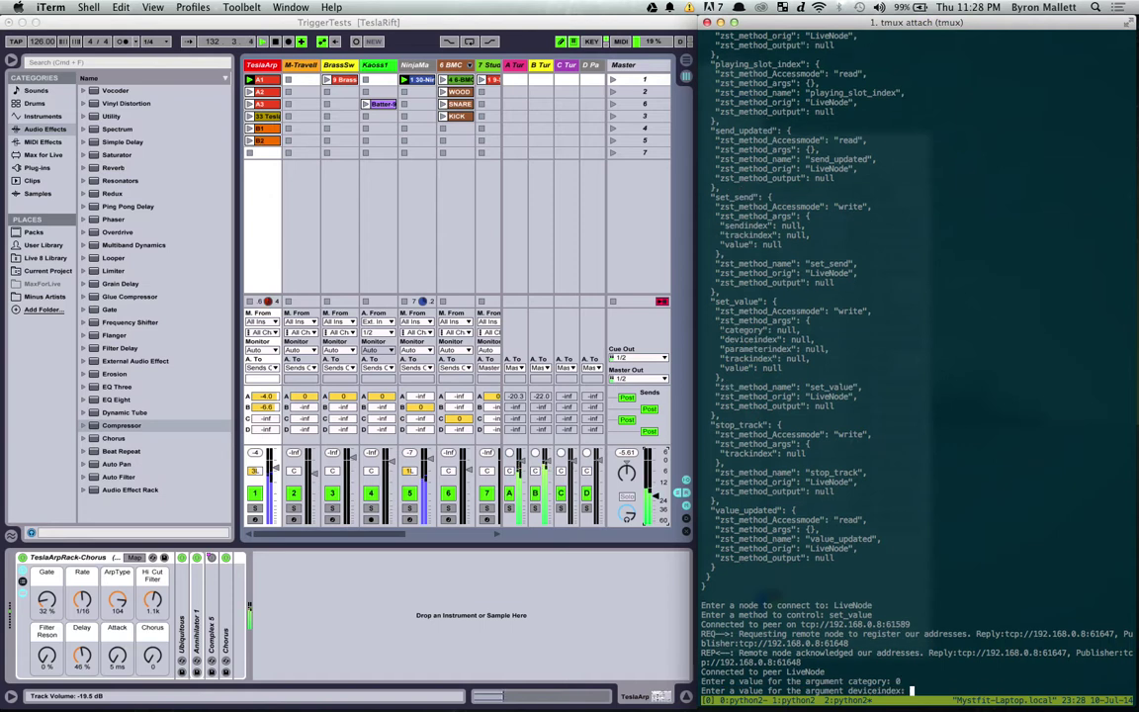
{"action": "type", "text": "0"}
{"action": "key", "text": "Return"}
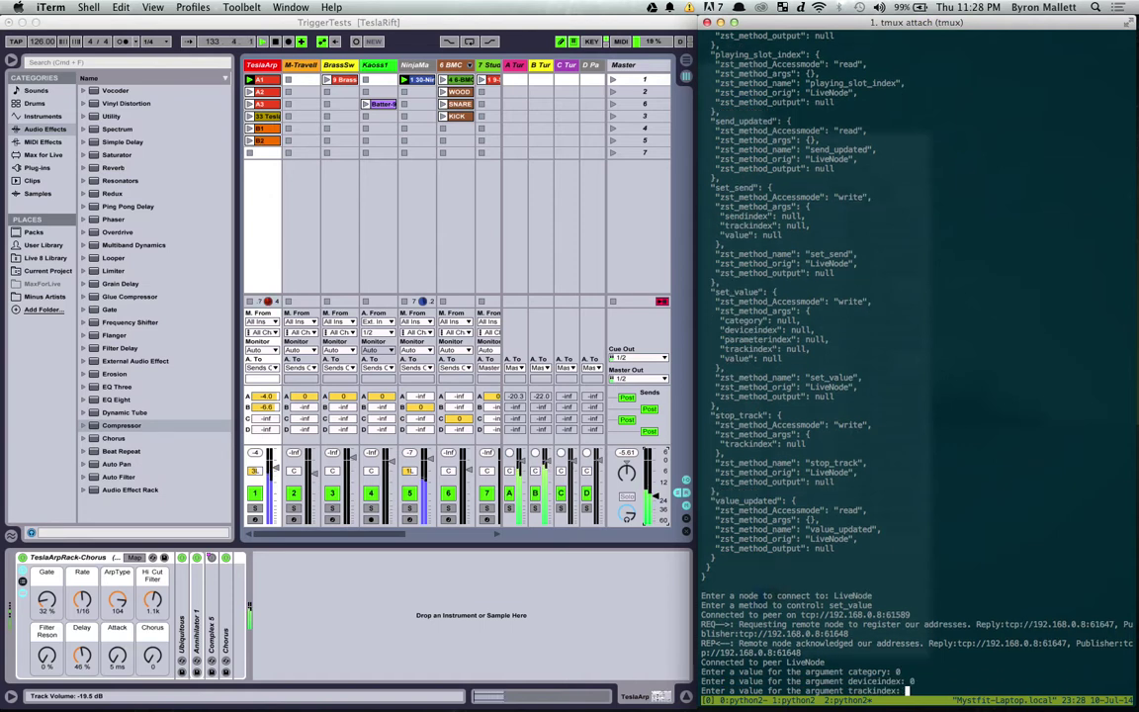
{"action": "type", "text": "0"}
{"action": "key", "text": "Return"}
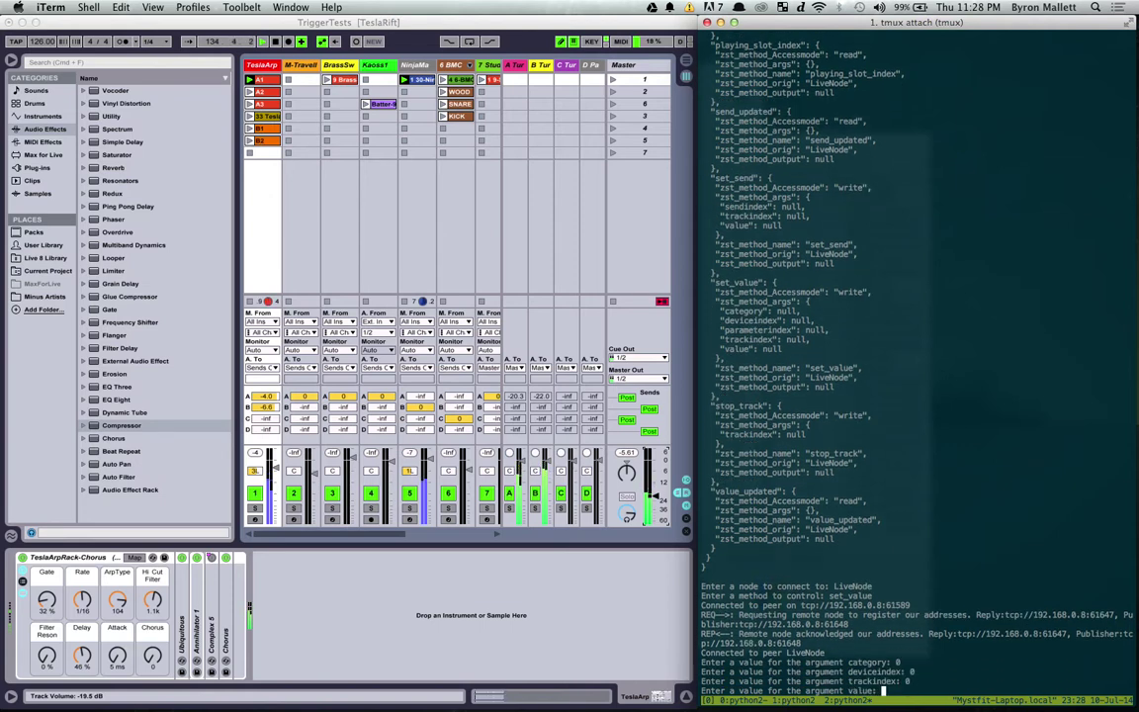
{"action": "type", "text": "0"}
{"action": "key", "text": "Return"}
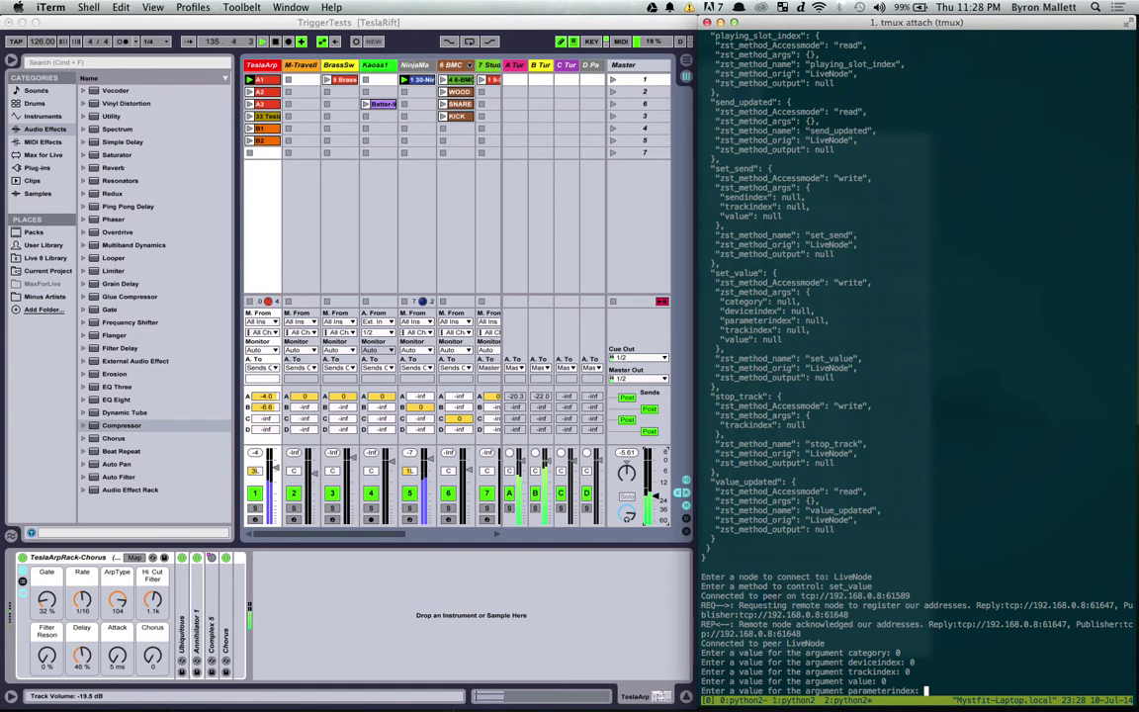
{"action": "type", "text": "1"}
{"action": "key", "text": "Return"}
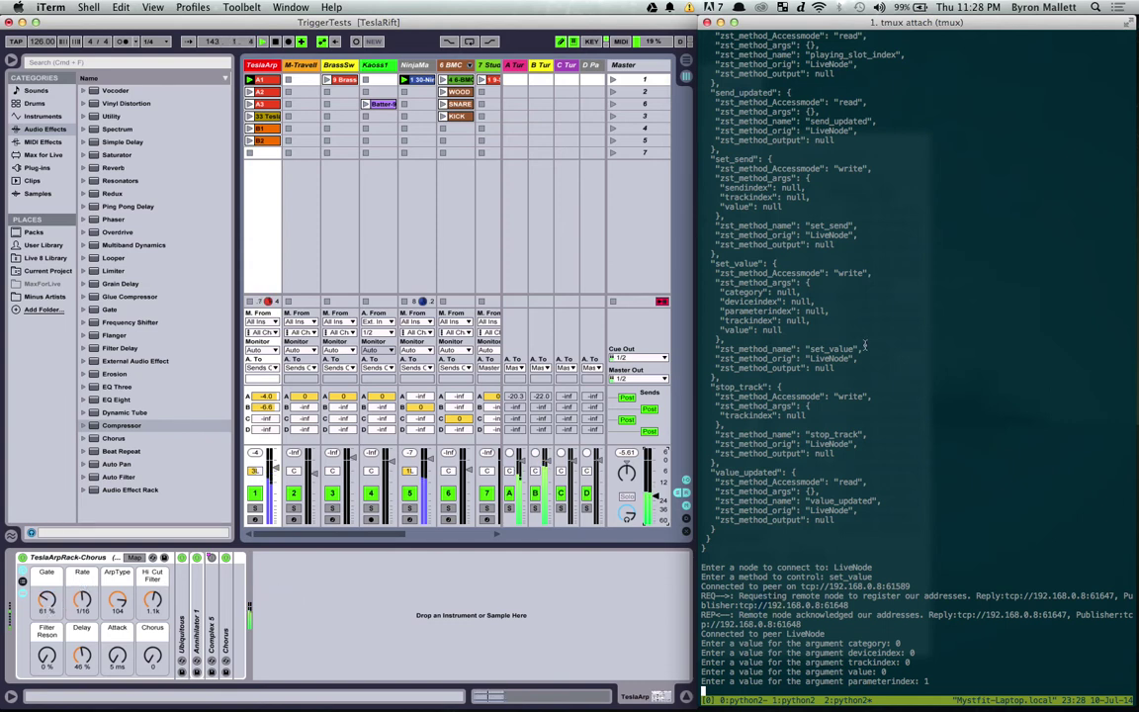
Step: Start the sine-wave stream, switch to tmux window 2, and select the Reversal track in Live
{"action": "key", "text": "Return"}
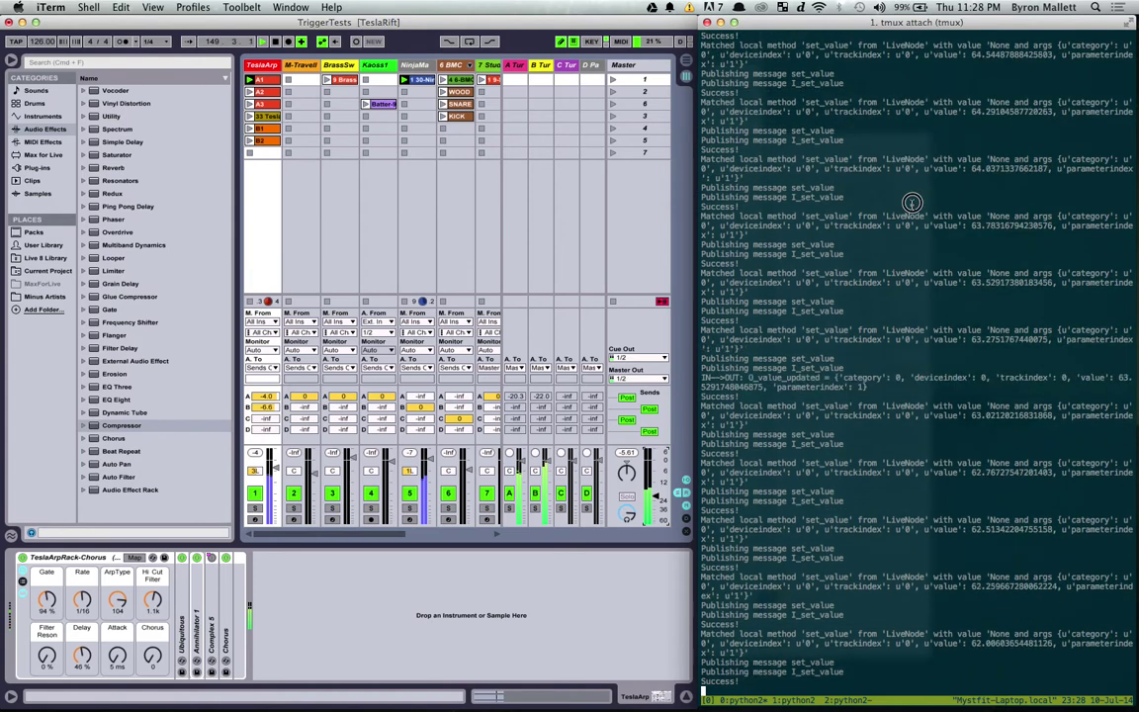
{"action": "key", "text": "ctrl+b"}
{"action": "key", "text": "w"}
{"action": "key", "text": "Down"}
{"action": "key", "text": "Down"}
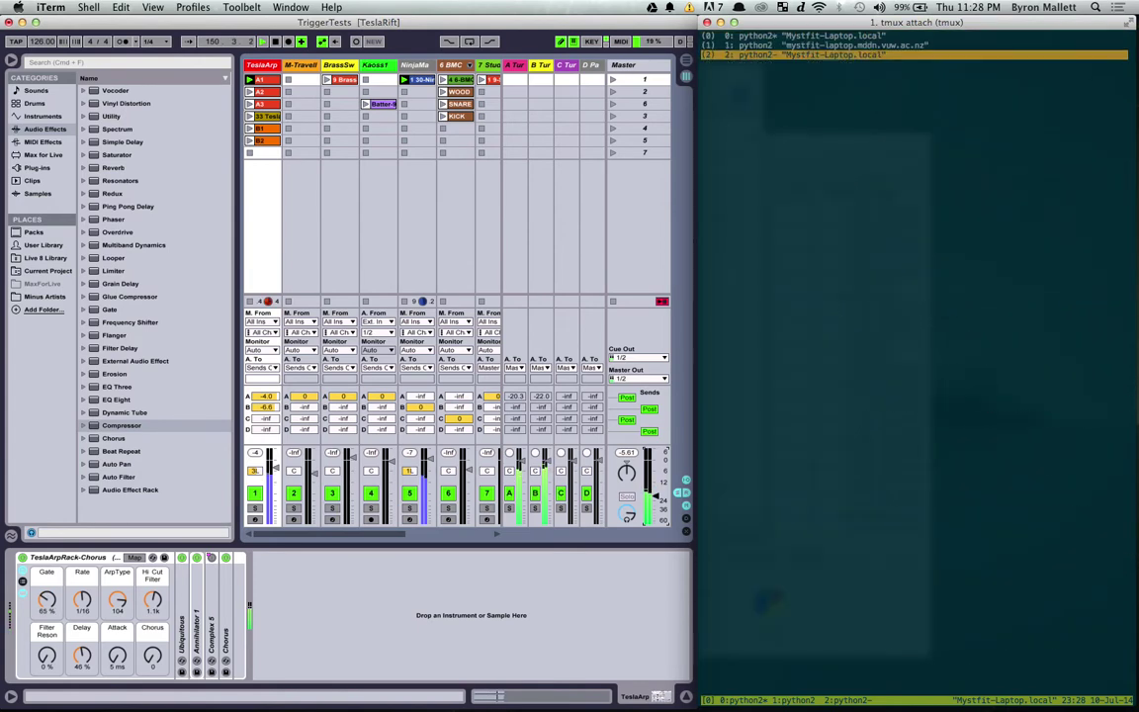
{"action": "key", "text": "Return"}
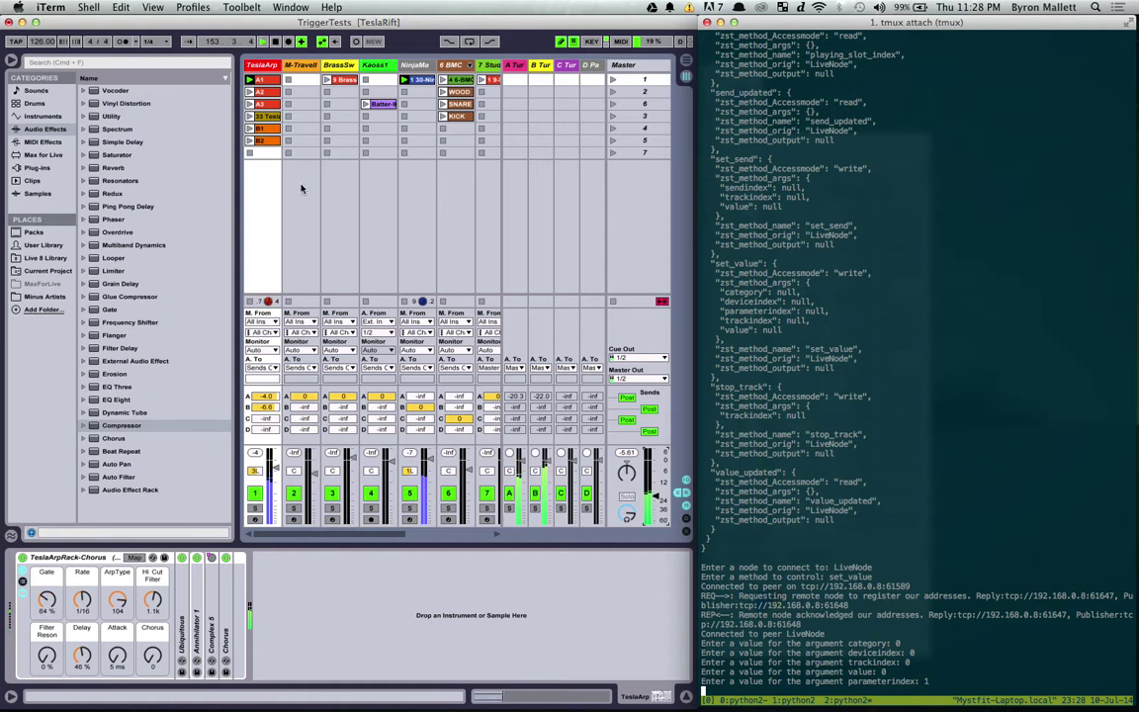
{"action": "left_click", "coordinate": [595, 199]}
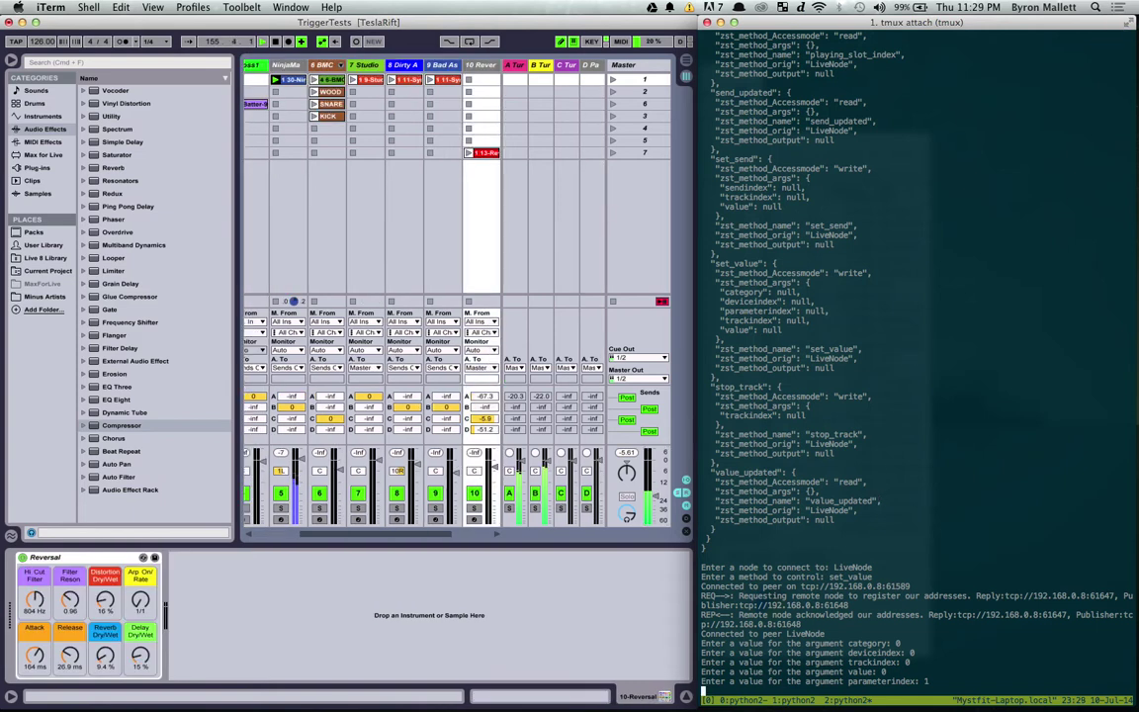
Step: Split the tmux pane and run test_MethodSubscriber.py on 0.0.0.0:6000, recalling it to retry
{"action": "key", "text": "ctrl+b"}
{"action": "key", "text": "quotedbl"}
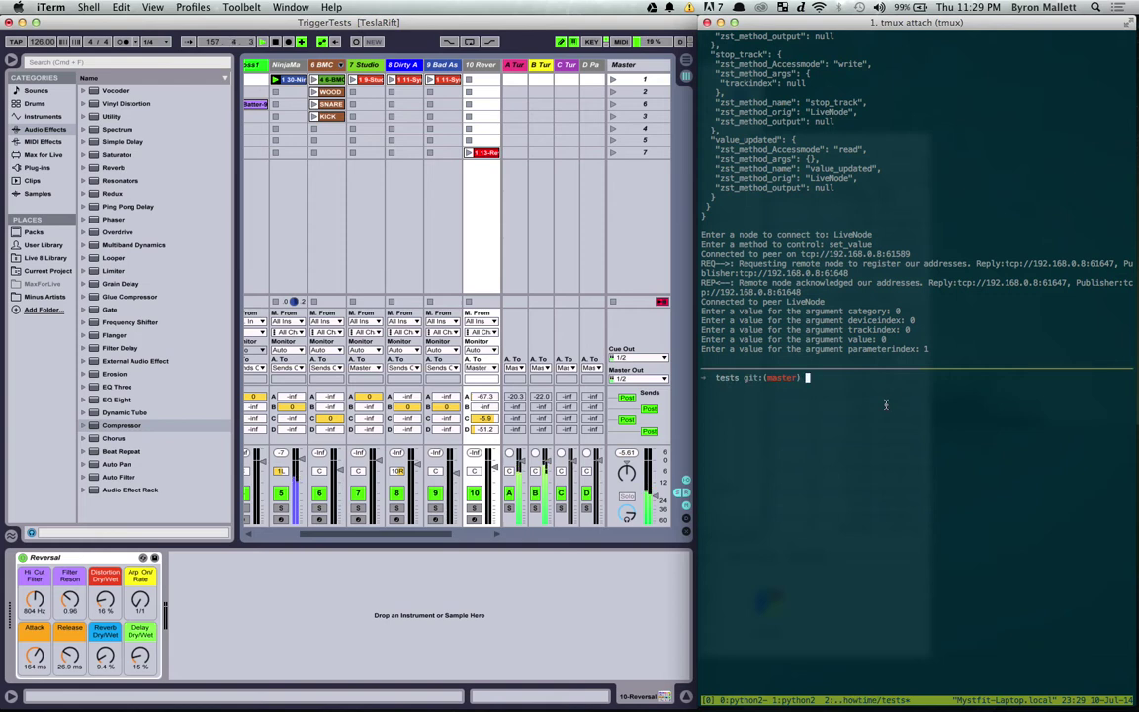
{"action": "type", "text": "python test_MethodS"}
{"action": "key", "text": "Tab"}
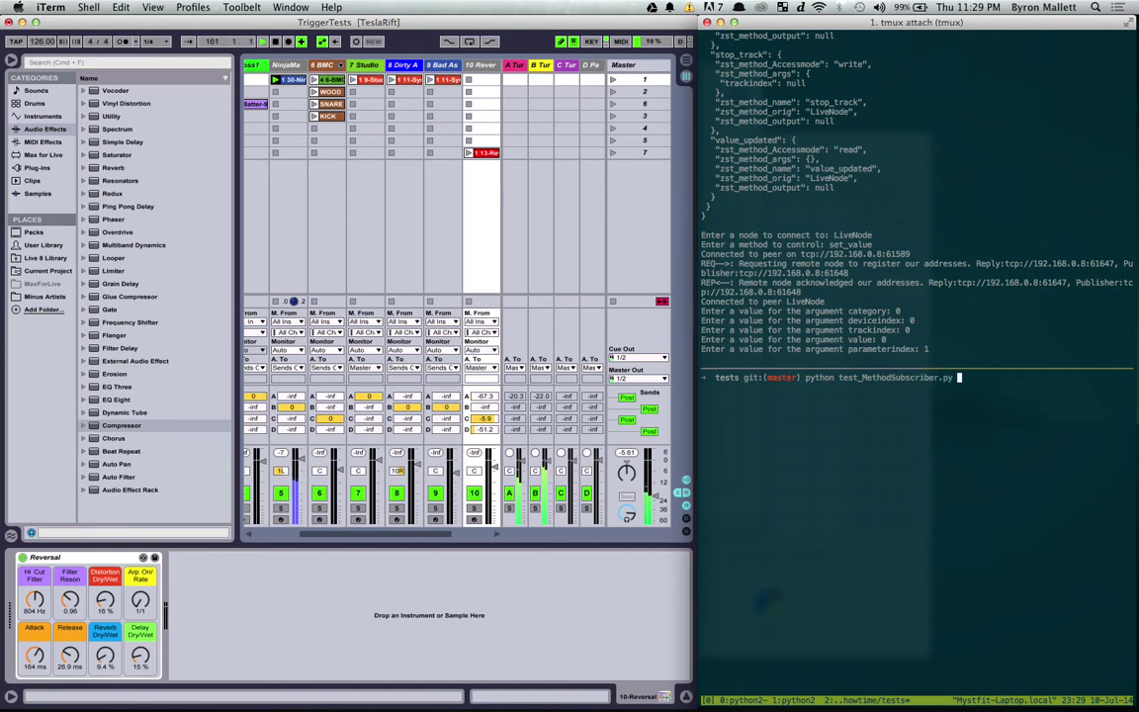
{"action": "type", "text": "0.0.0.0:6000"}
{"action": "key", "text": "Return"}
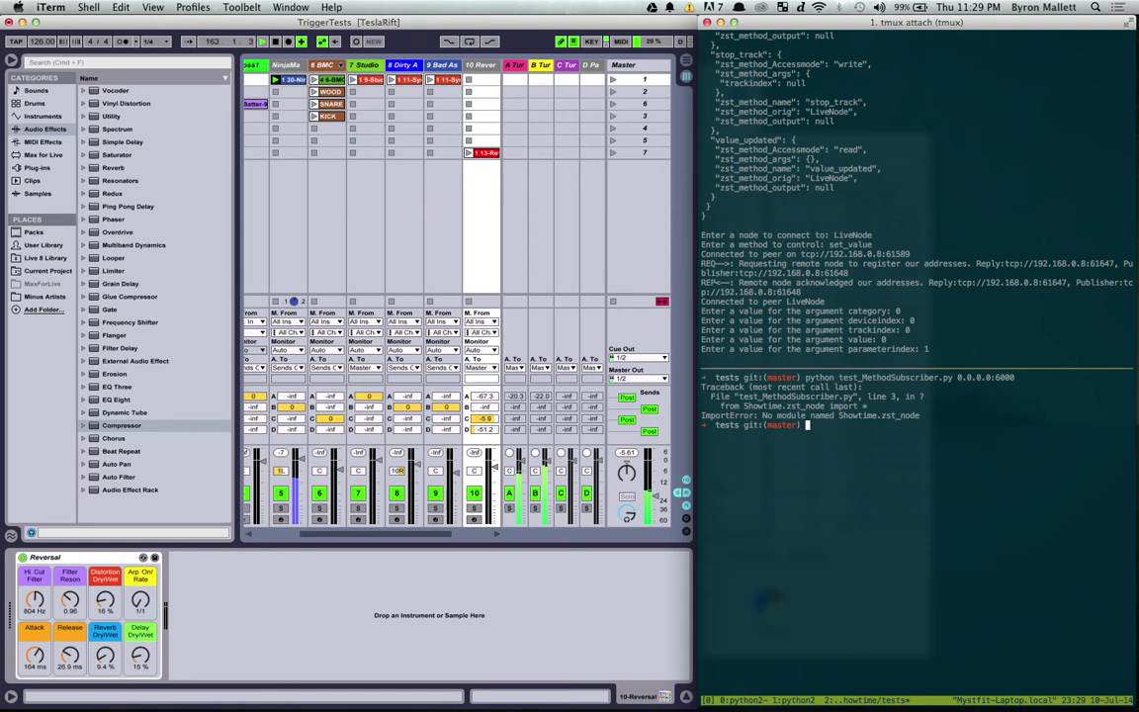
{"action": "key", "text": "Up"}
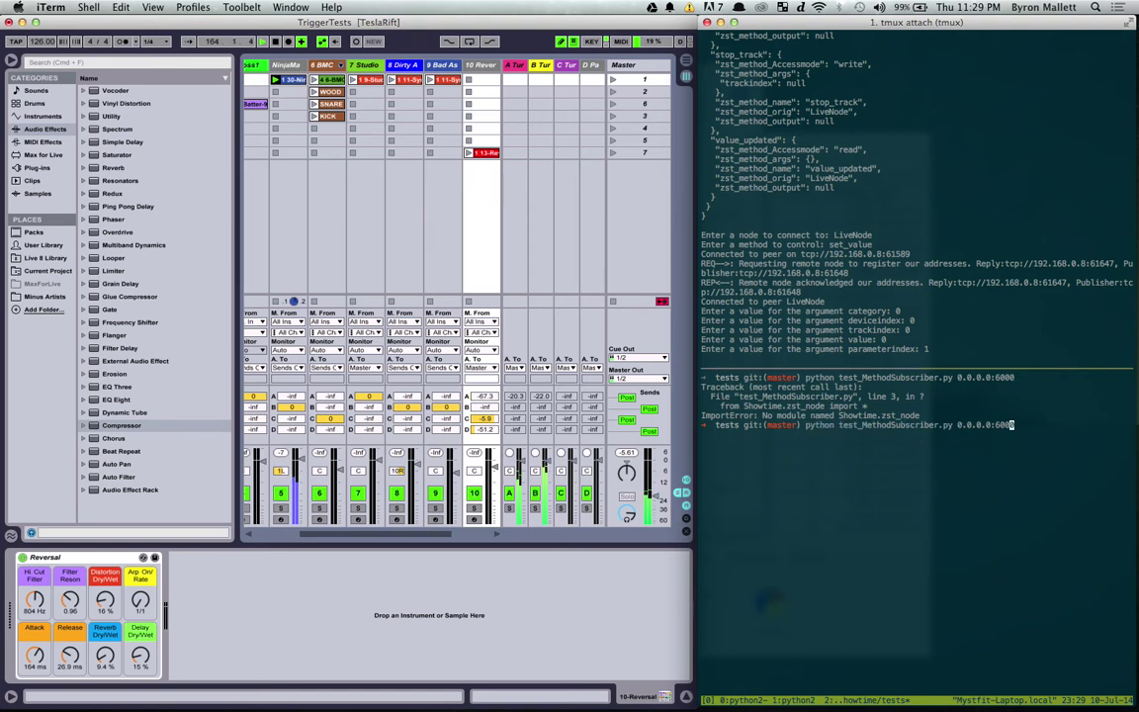
{"action": "key", "text": "Left"}
{"action": "key", "text": "Left"}
{"action": "key", "text": "Left"}
{"action": "key", "text": "Left"}
{"action": "key", "text": "Left"}
{"action": "key", "text": "Left"}
{"action": "key", "text": "Left"}
{"action": "key", "text": "Left"}
{"action": "key", "text": "Left"}
{"action": "key", "text": "Left"}
{"action": "key", "text": "Left"}
{"action": "key", "text": "Left"}
{"action": "key", "text": "Left"}
{"action": "key", "text": "Left"}
{"action": "key", "text": "Left"}
{"action": "key", "text": "Left"}
{"action": "key", "text": "Left"}
{"action": "key", "text": "Left"}
{"action": "key", "text": "Left"}
{"action": "key", "text": "Left"}
{"action": "key", "text": "Left"}
Step: Rerun the subscriber, connect to LiveNode, and subscribe to its value_updated method
{"action": "key", "text": "Return"}
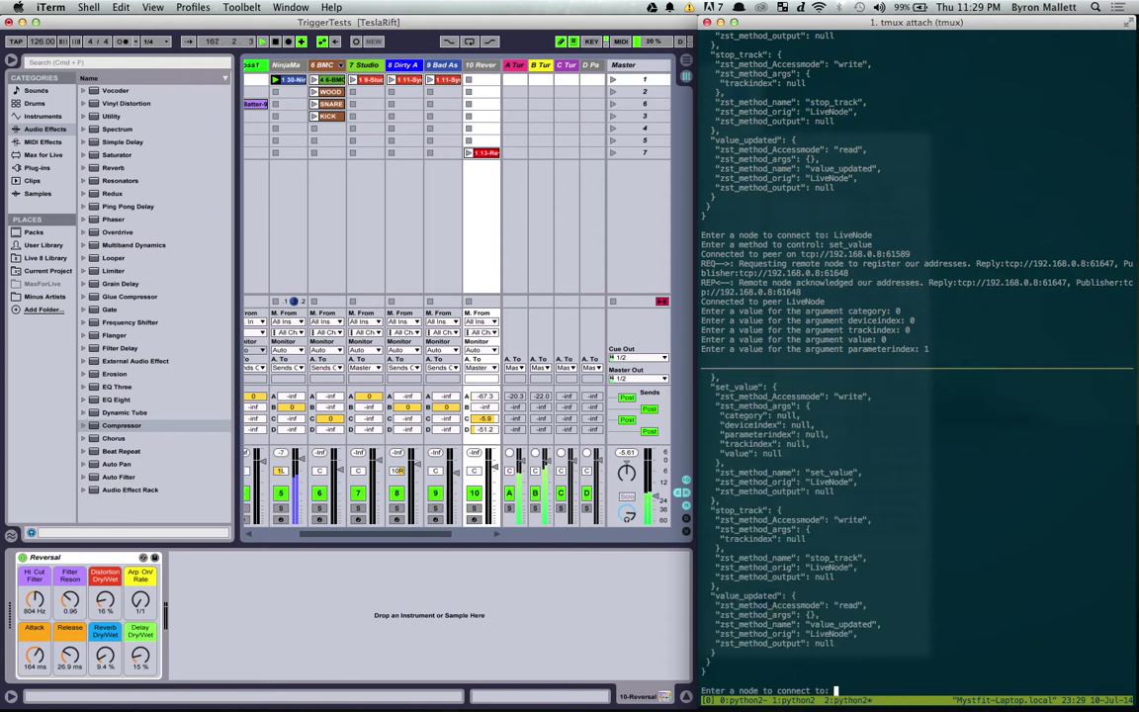
{"action": "type", "text": "LiveNode"}
{"action": "key", "text": "Return"}
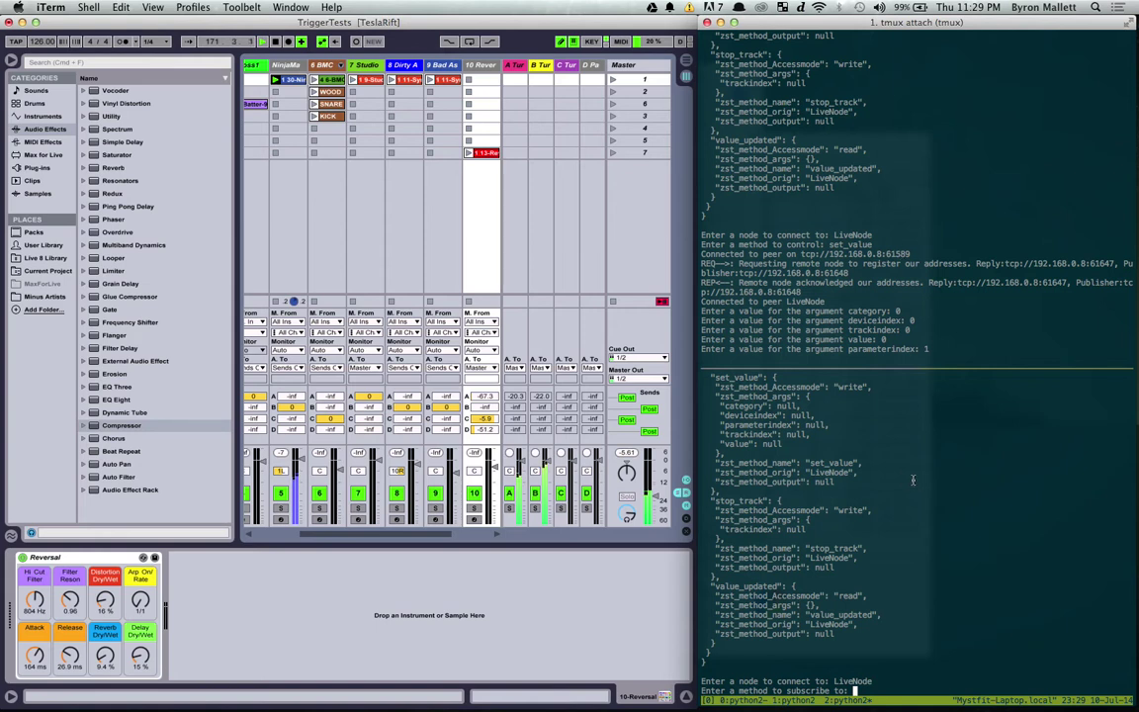
{"action": "scroll", "coordinate": [912, 482], "scroll_direction": "up", "scroll_amount": 7}
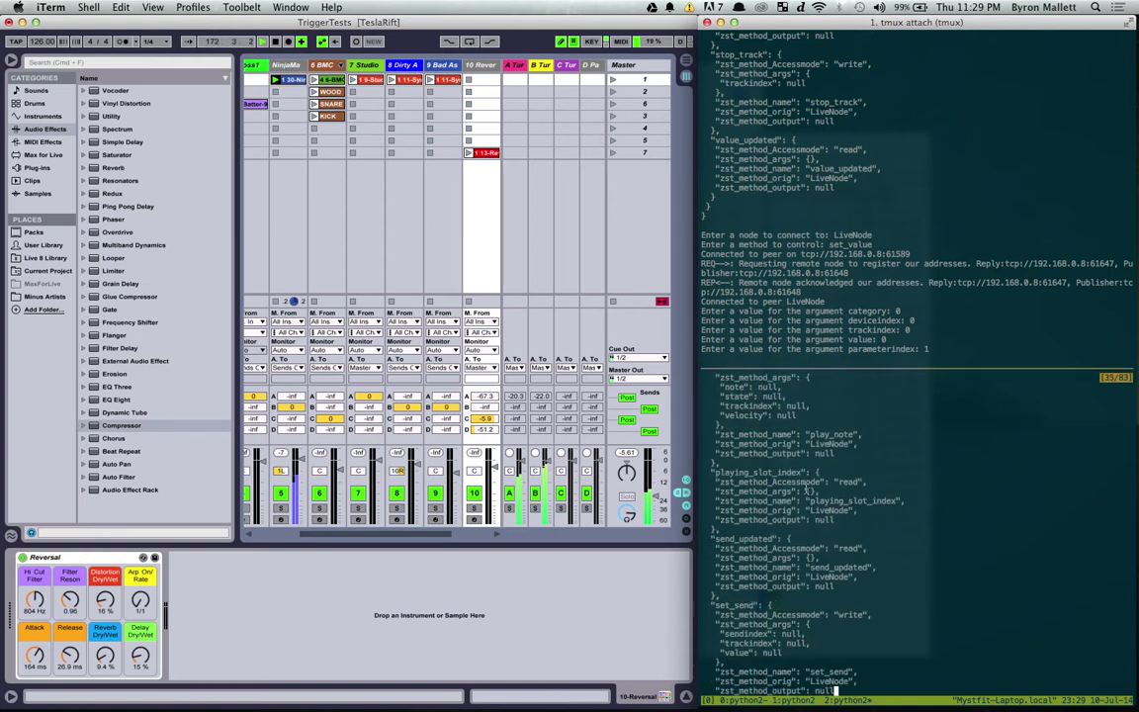
{"action": "scroll", "coordinate": [821, 435], "scroll_direction": "up", "scroll_amount": 2}
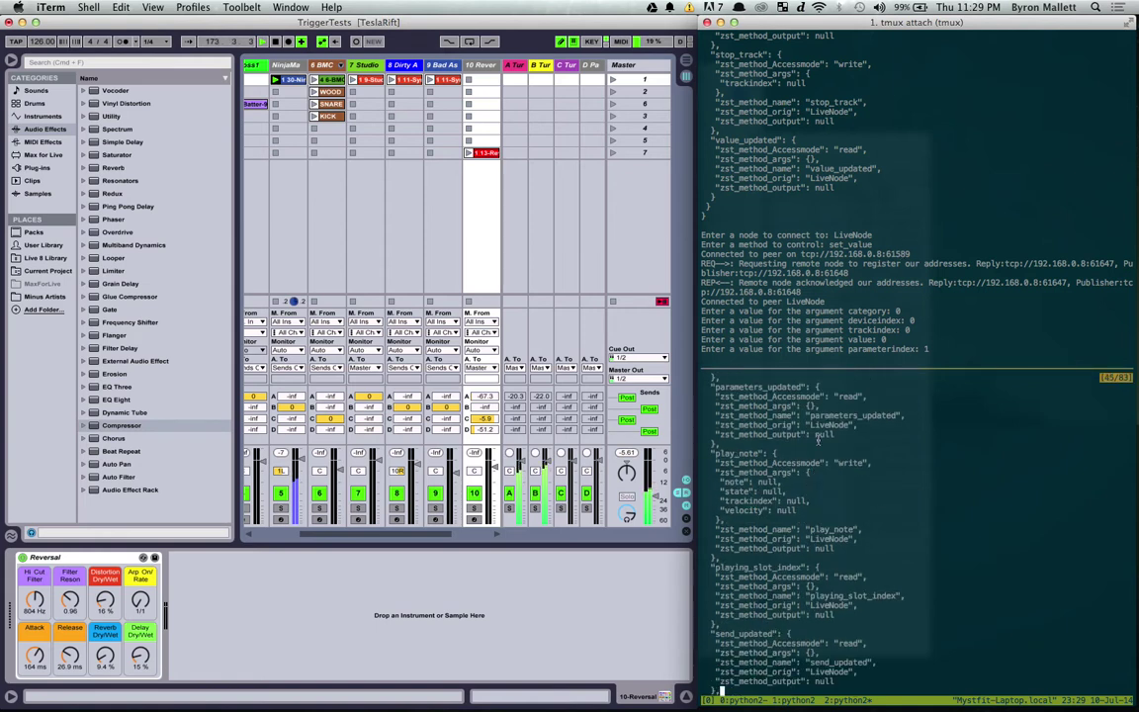
{"action": "scroll", "coordinate": [841, 455], "scroll_direction": "up", "scroll_amount": 5}
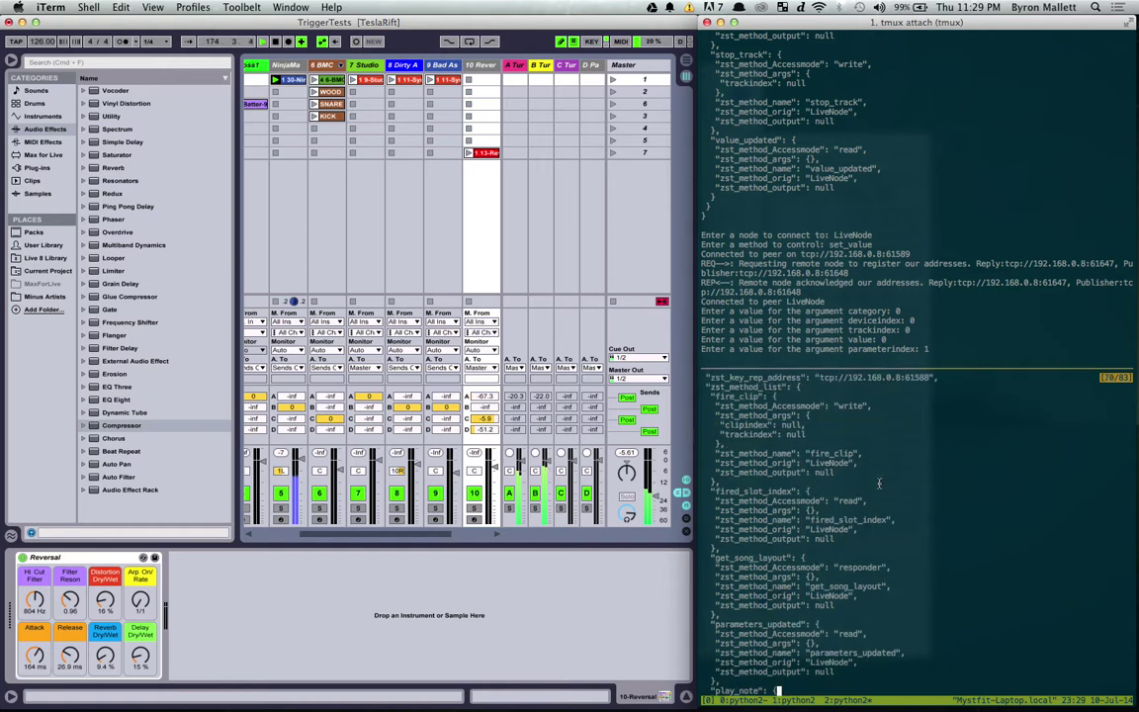
{"action": "scroll", "coordinate": [878, 483], "scroll_direction": "down", "scroll_amount": 8}
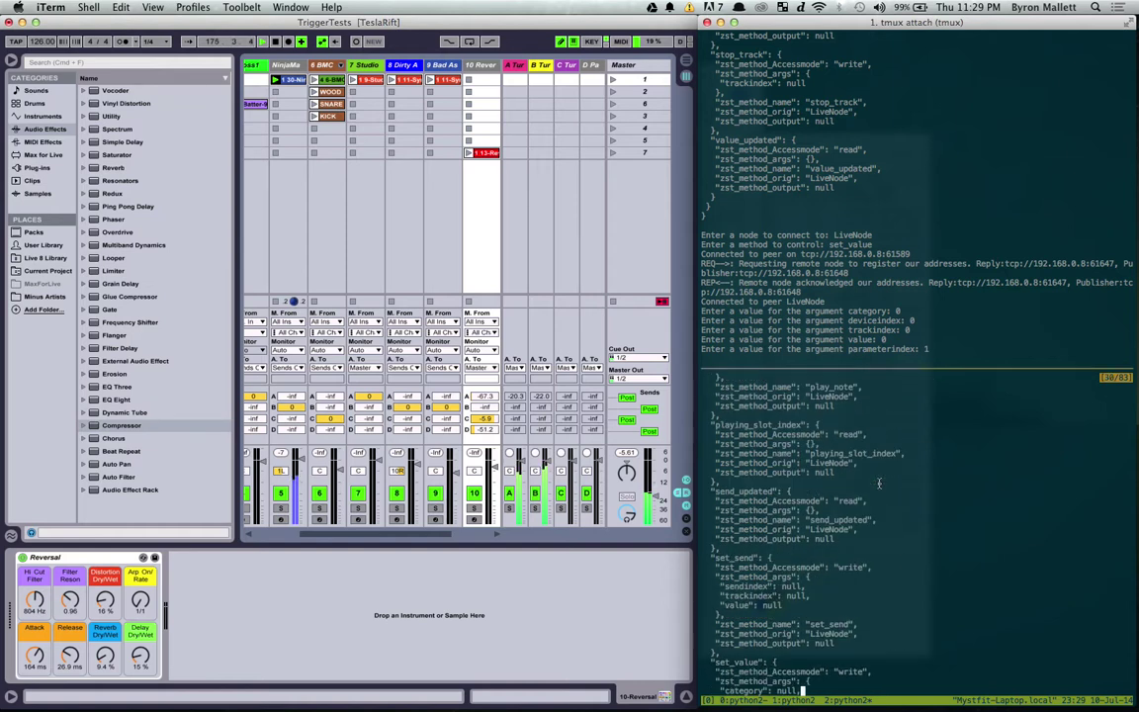
{"action": "scroll", "coordinate": [877, 483], "scroll_direction": "down", "scroll_amount": 3}
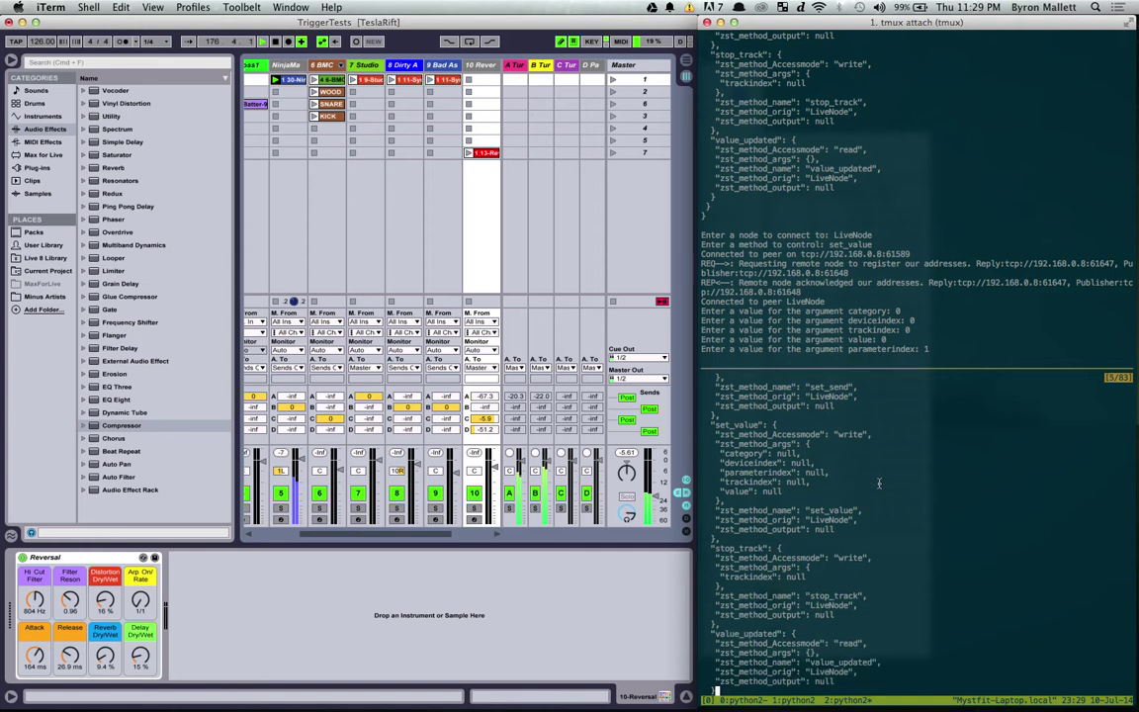
{"action": "scroll", "coordinate": [877, 483], "scroll_direction": "down", "scroll_amount": 3}
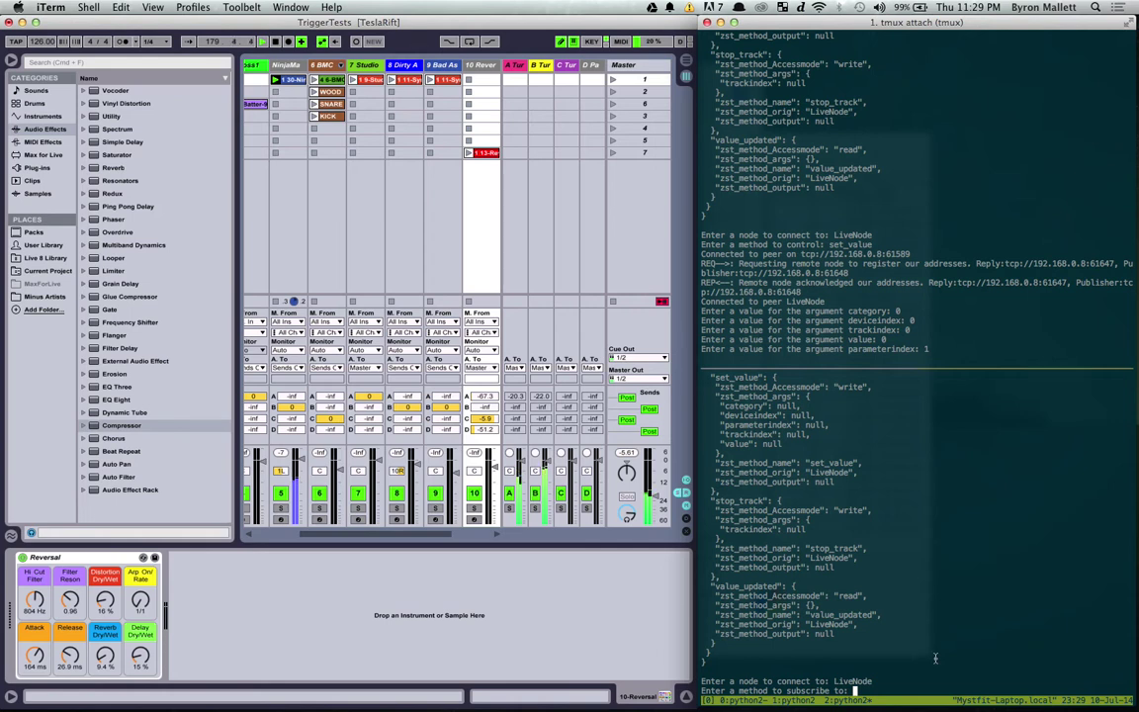
{"action": "type", "text": "value_updated"}
{"action": "key", "text": "Return"}
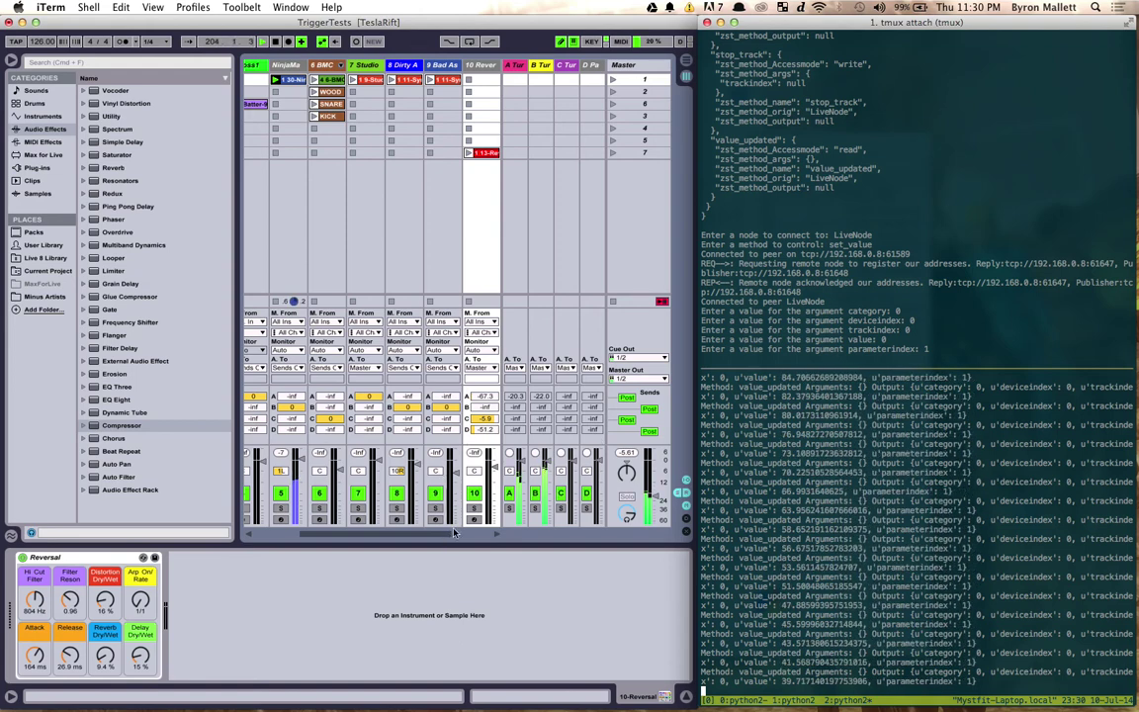
{"action": "left_click", "coordinate": [534, 208]}
Step: Select the BrassSwell track to show Brass Swell Around, then return to iTerm
{"action": "left_click", "coordinate": [544, 200]}
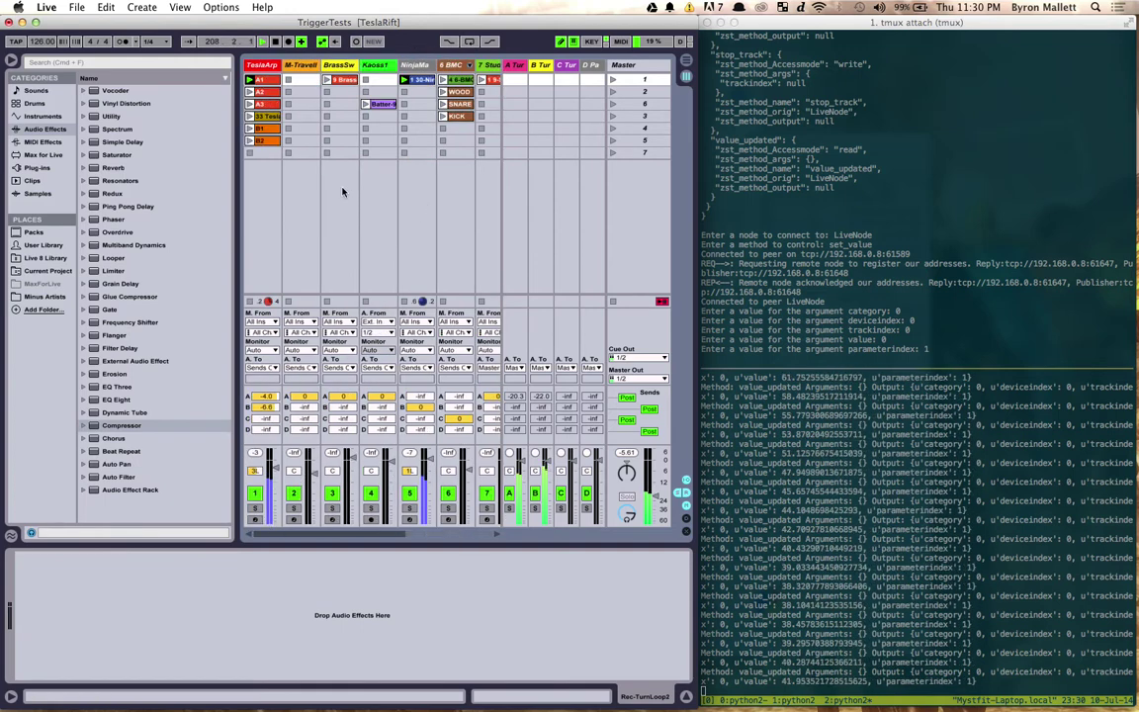
{"action": "left_click", "coordinate": [368, 215]}
{"action": "left_click", "coordinate": [322, 228]}
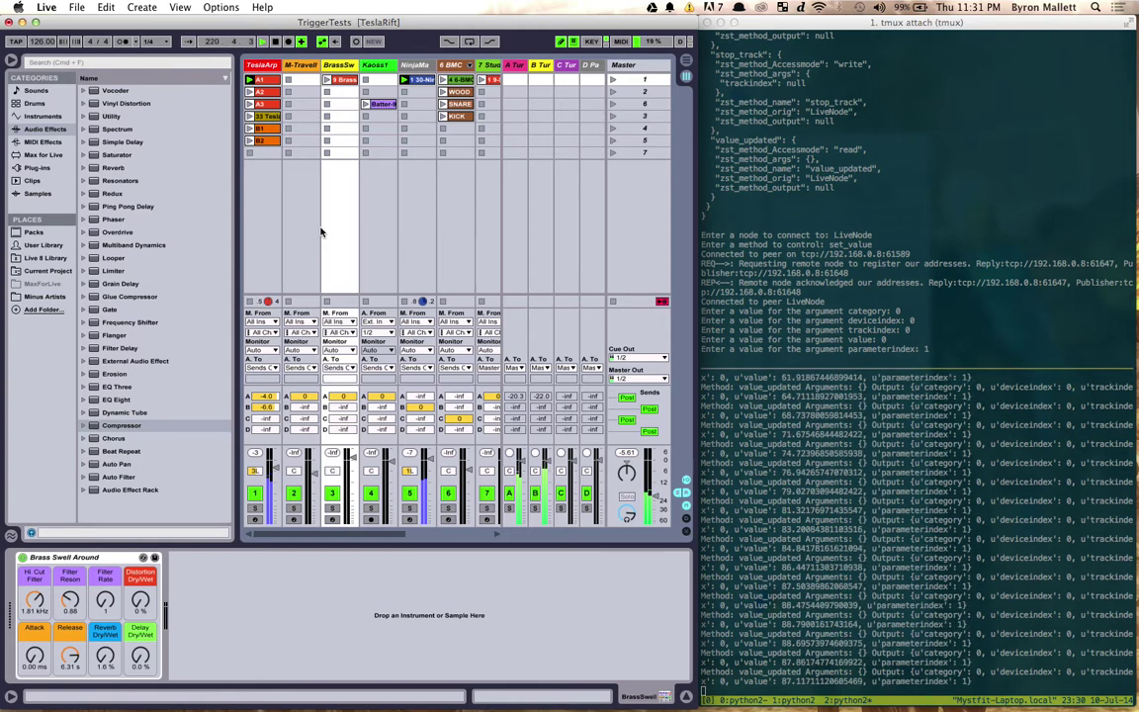
{"action": "left_click", "coordinate": [875, 538]}
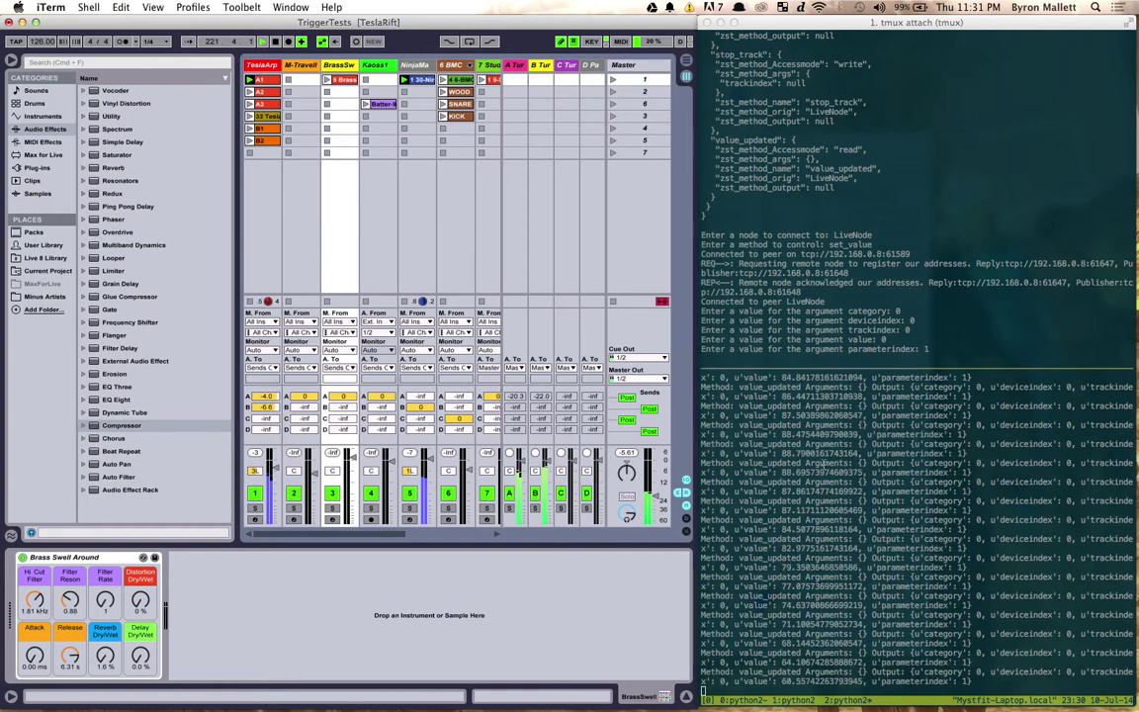